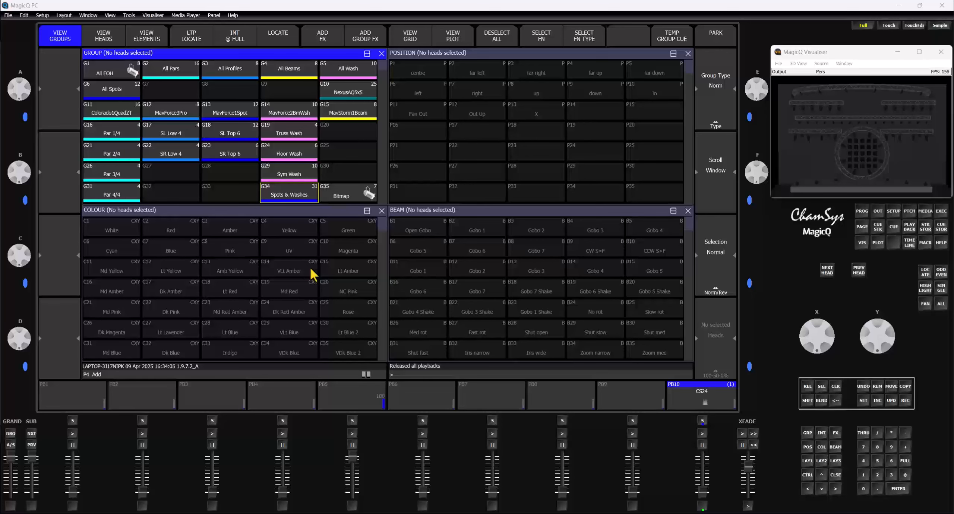
Set the grid size of Execute page 3 to 10/10.
click(941, 211)
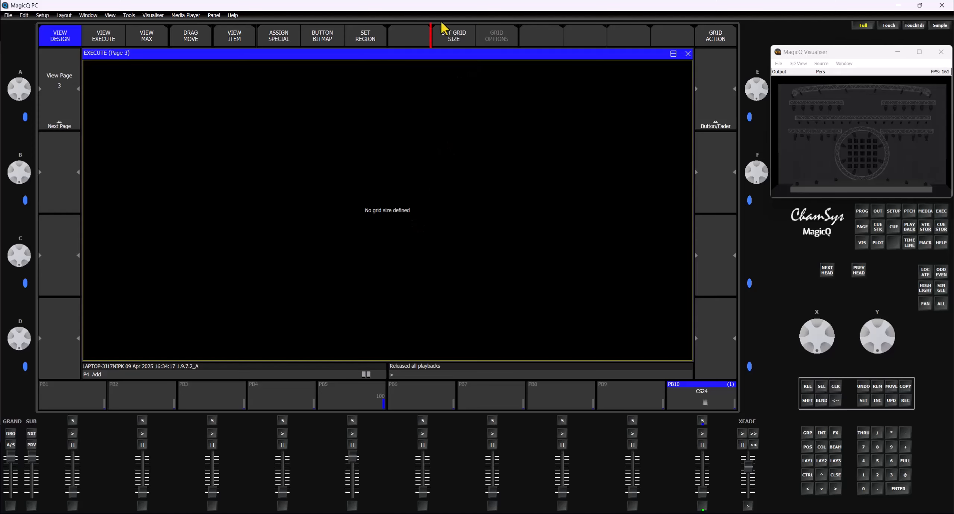
click(457, 41)
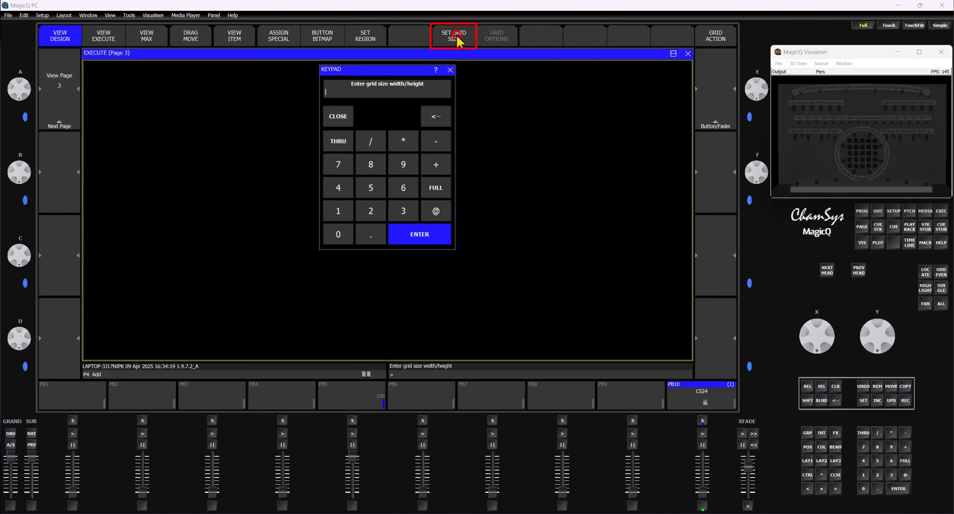
click(338, 211)
click(338, 234)
click(373, 141)
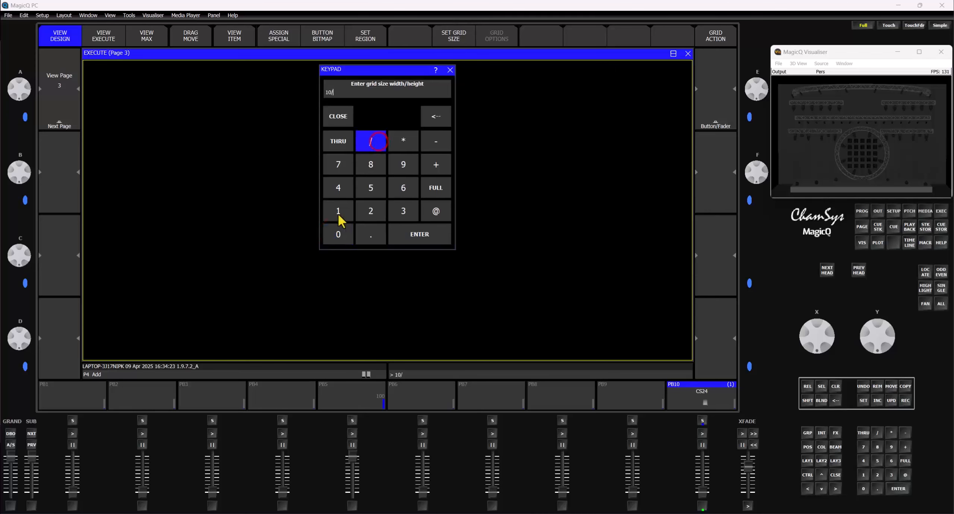
click(340, 216)
click(338, 234)
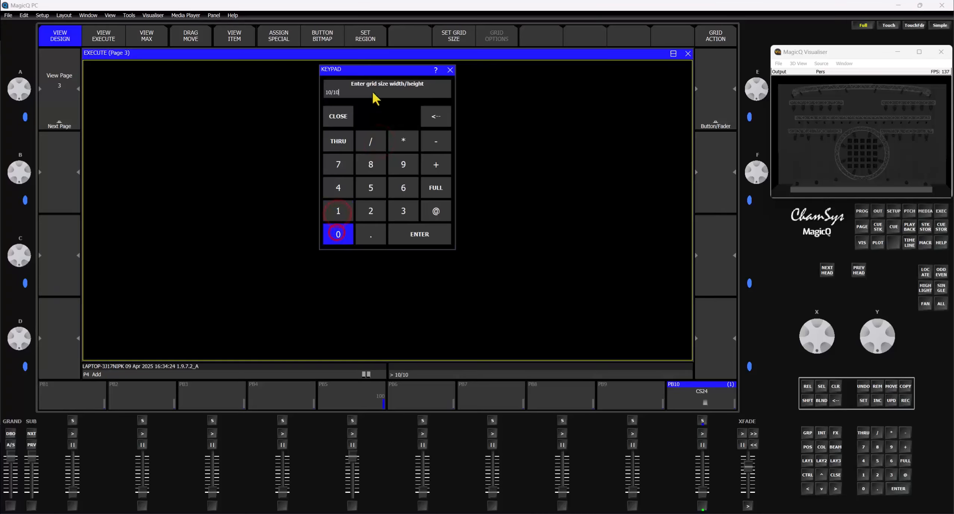
click(432, 242)
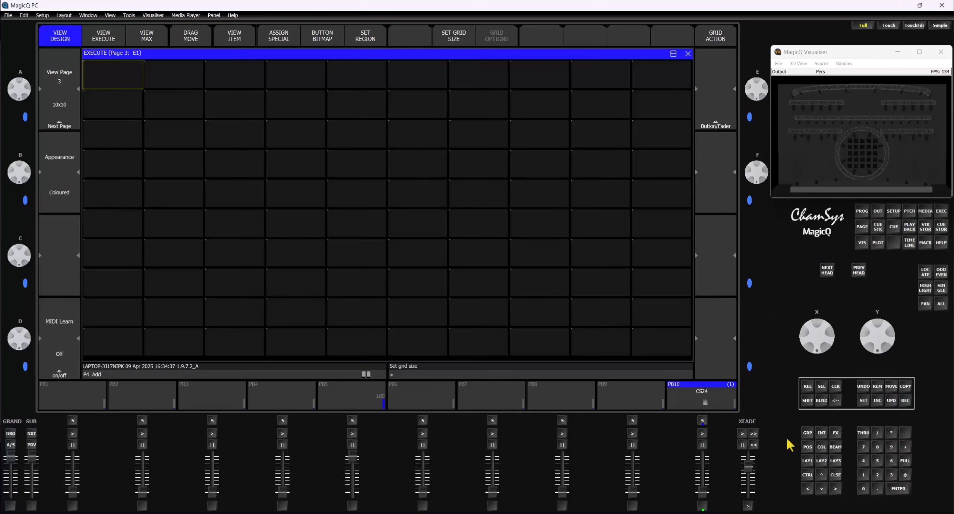
Program the MavForce1Spot group at full intensity with the Amber colour and the Out Up position.
click(806, 462)
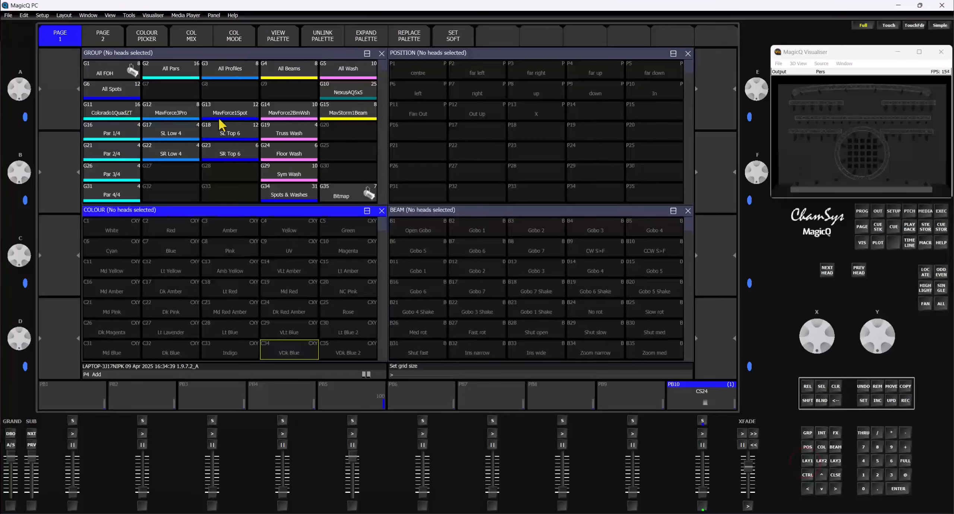
click(229, 110)
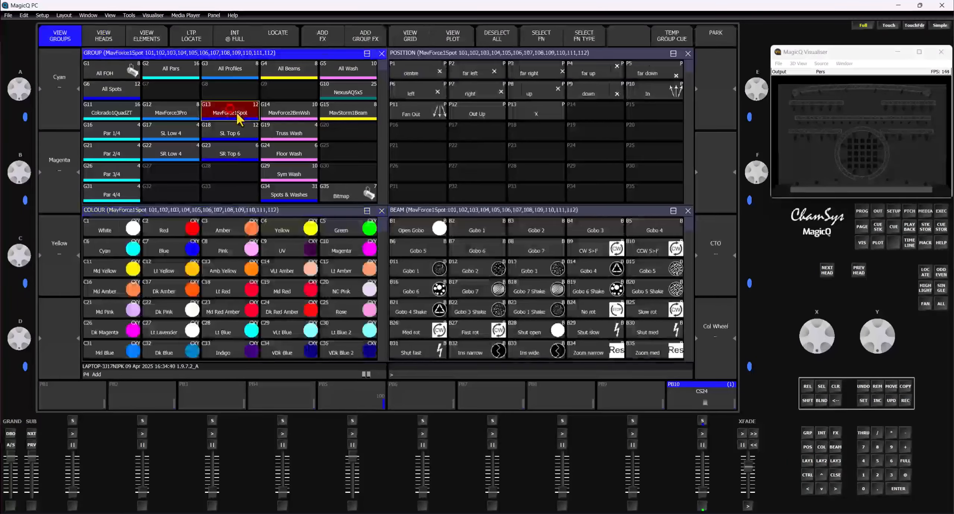
click(905, 474)
click(898, 488)
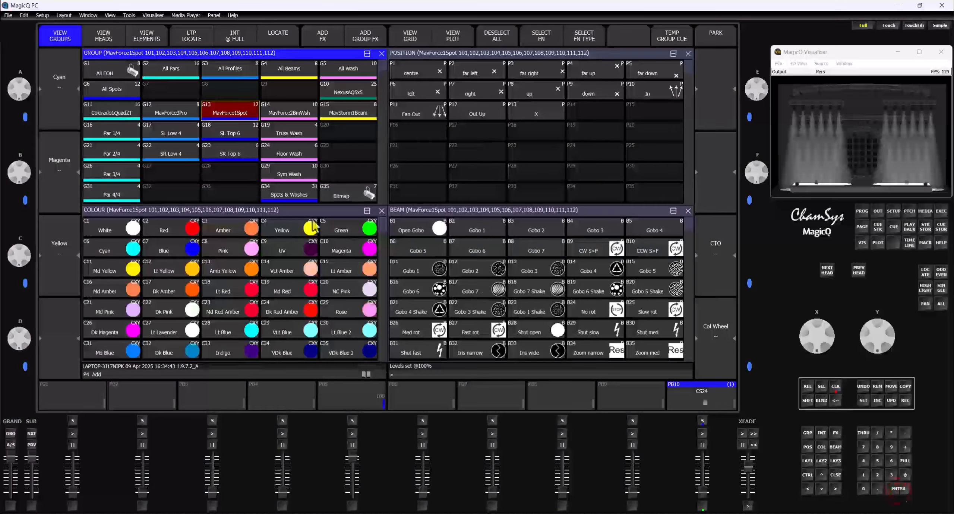
click(223, 233)
click(467, 116)
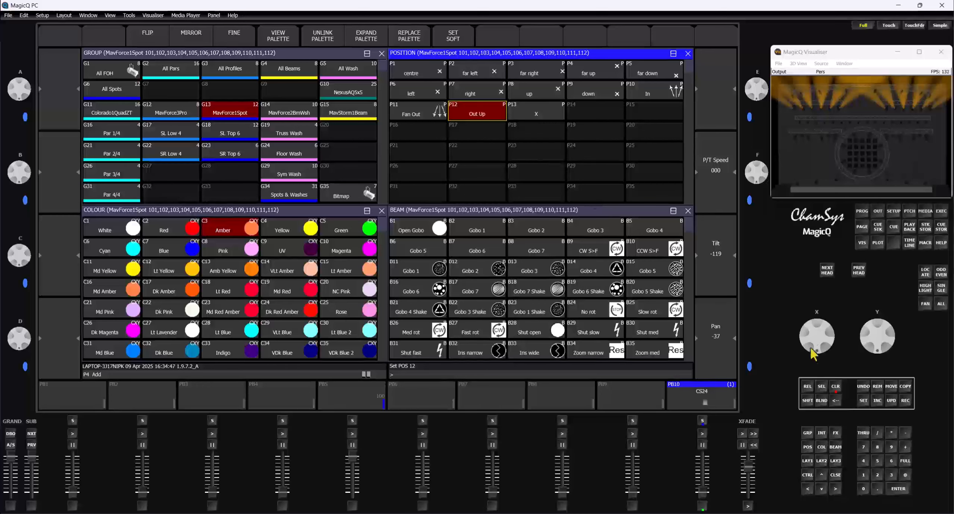
Record the programmed look to the first box of the Execute grid, clear the programmer and test the box on and off.
click(941, 211)
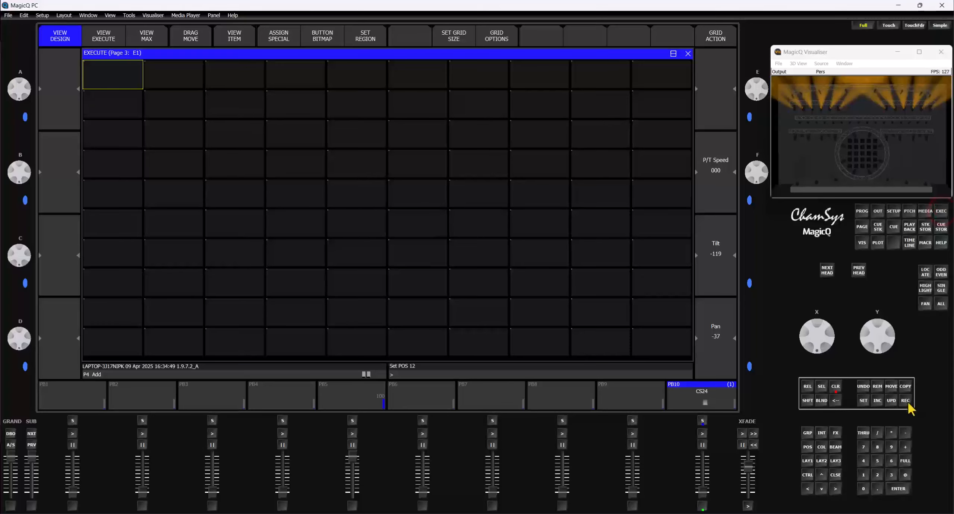
click(908, 403)
click(124, 79)
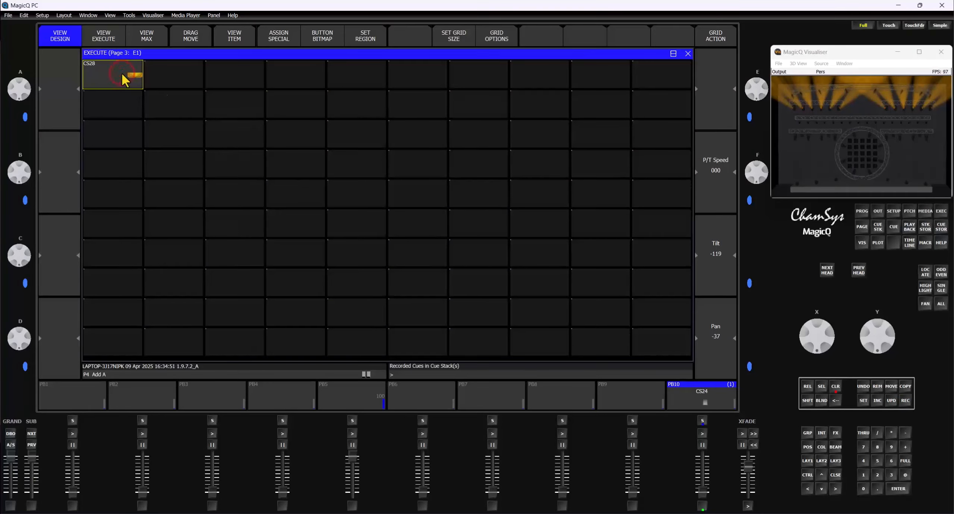
click(836, 389)
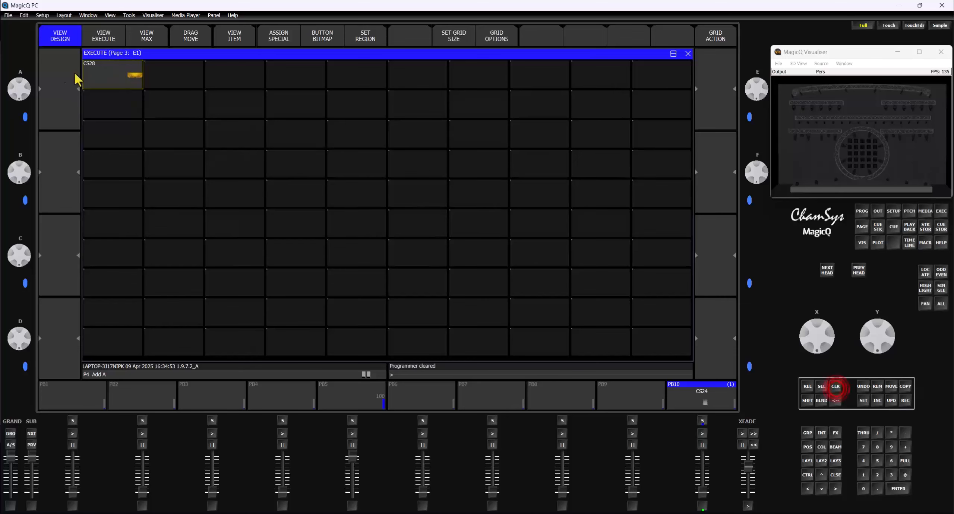
click(107, 75)
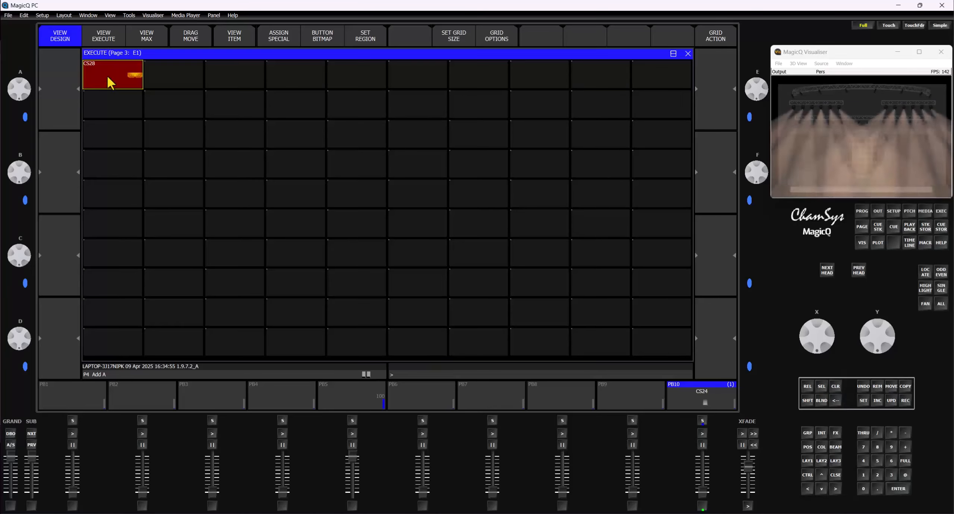
click(107, 76)
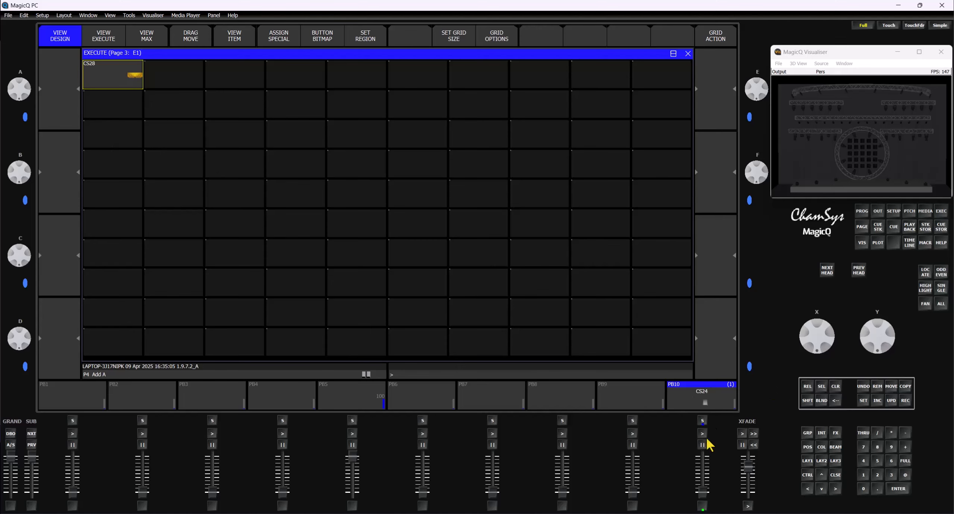
Raise playback 10 to full, copy it to the second Execute box, and bring its fader back down.
drag(702, 491, 701, 439)
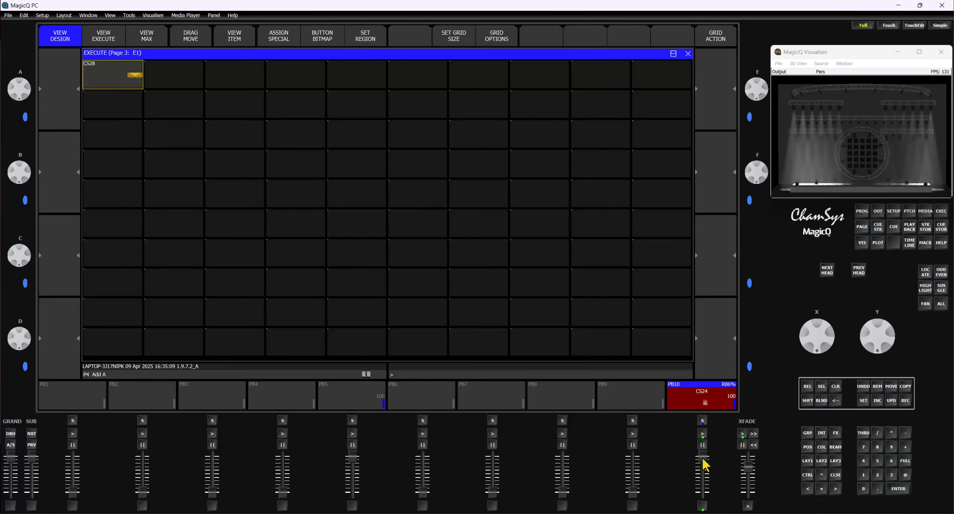
click(703, 457)
click(906, 387)
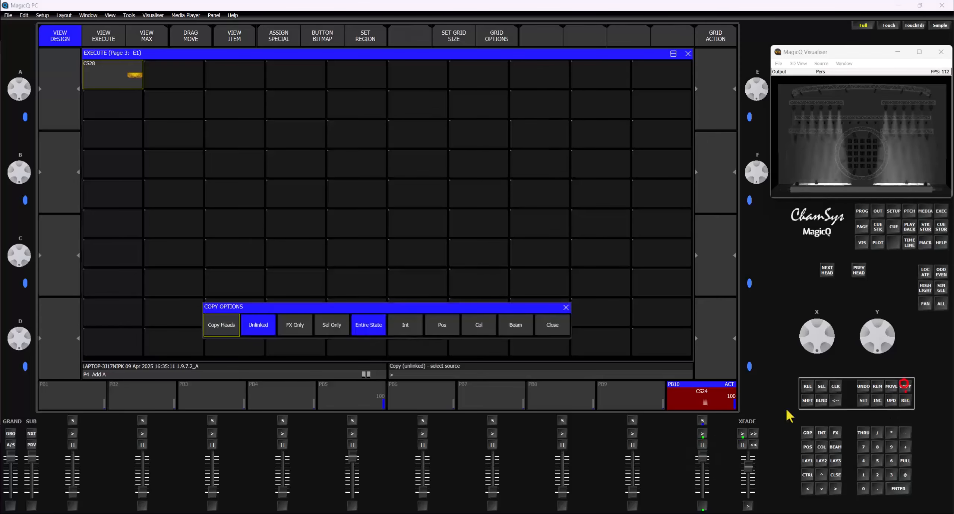
click(702, 421)
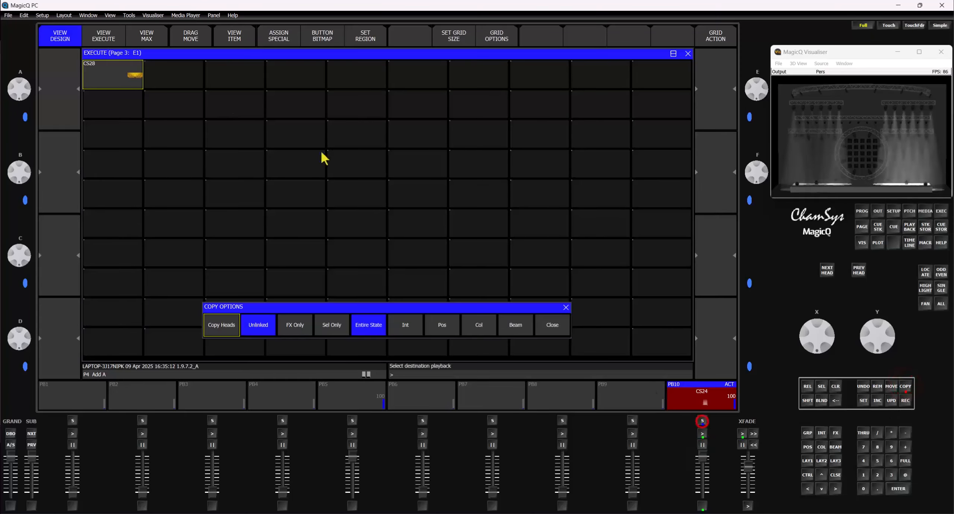
click(188, 78)
click(836, 387)
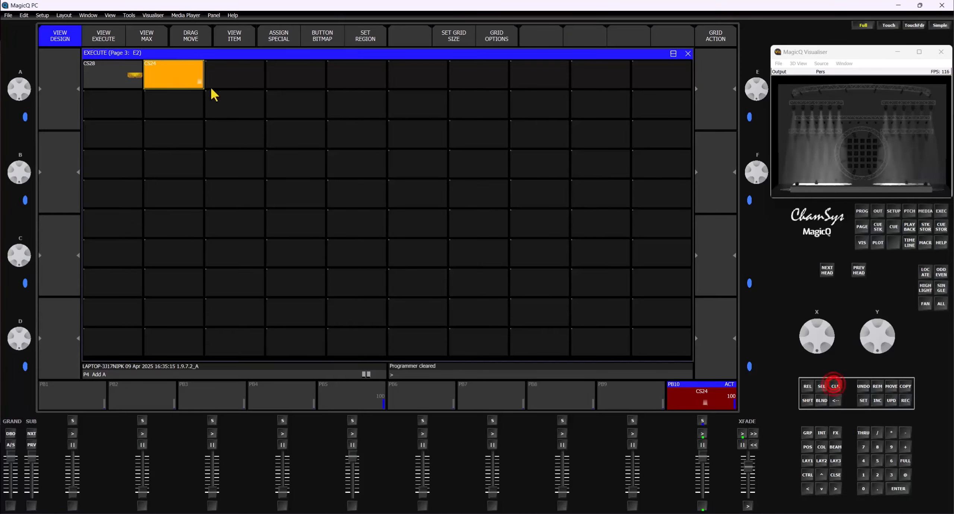
drag(713, 461, 701, 484)
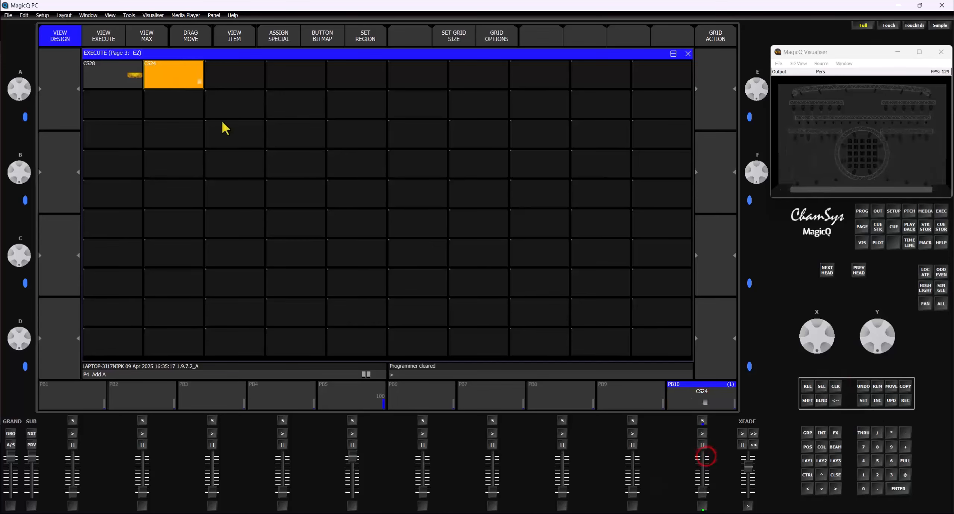
Toggle the CS24 box on and off repeatedly to check its output in the visualiser.
click(173, 79)
click(174, 79)
click(175, 81)
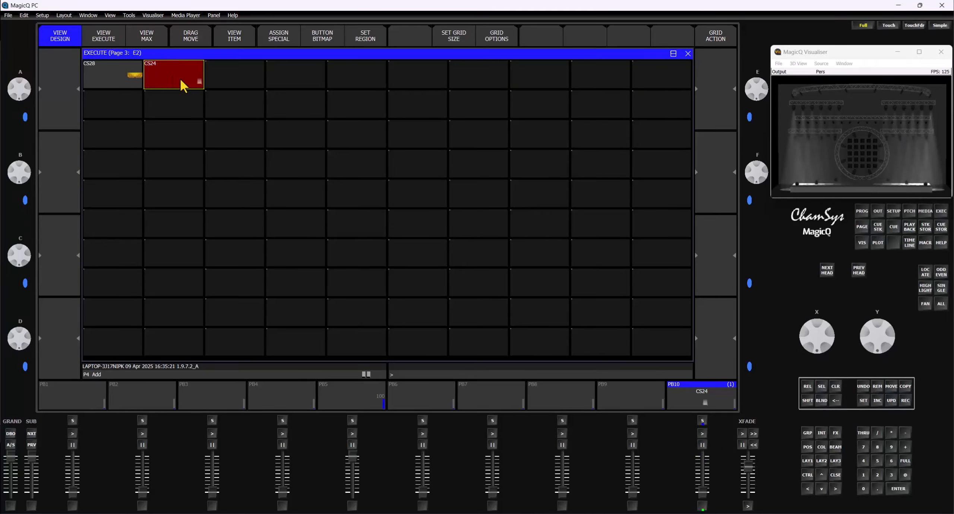
click(173, 78)
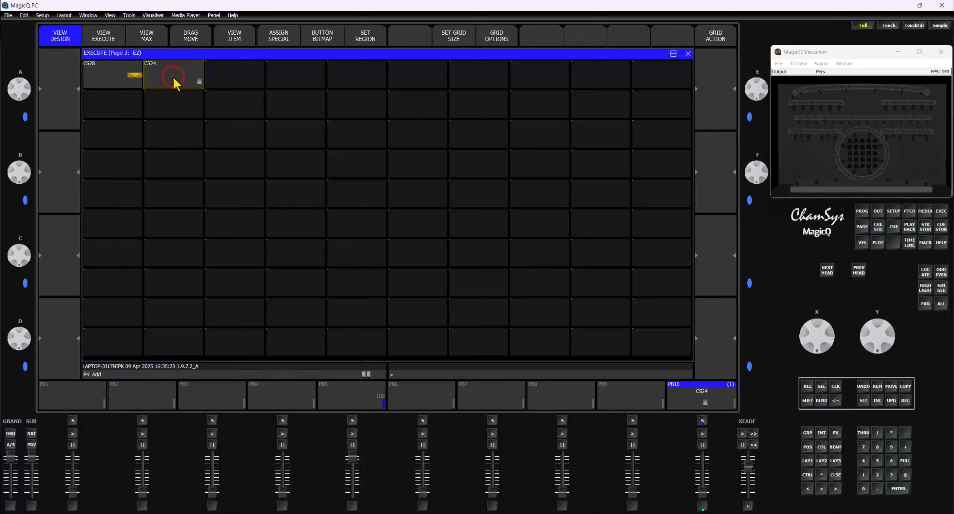
click(174, 78)
click(172, 77)
Activate the CS28 box, toggle CS24 on top of it, and release both to compare their combined output.
click(100, 83)
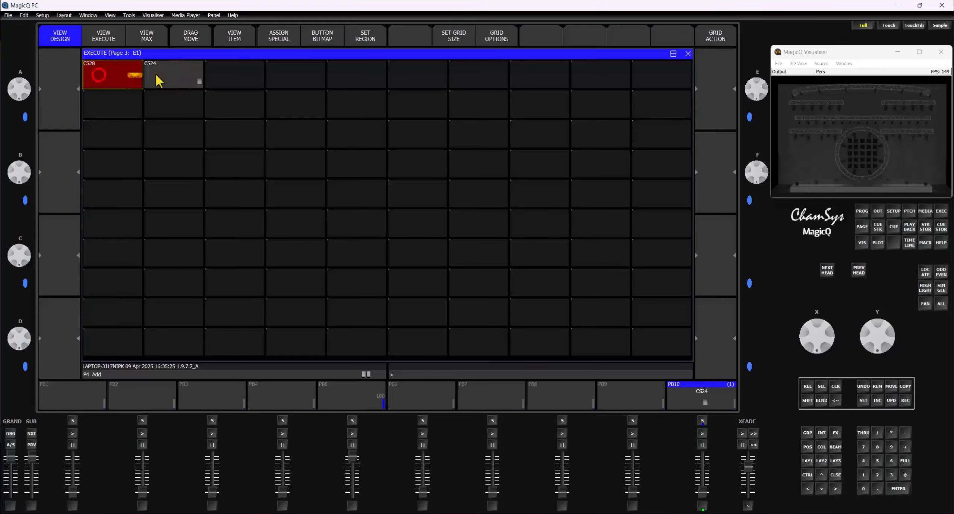
click(157, 78)
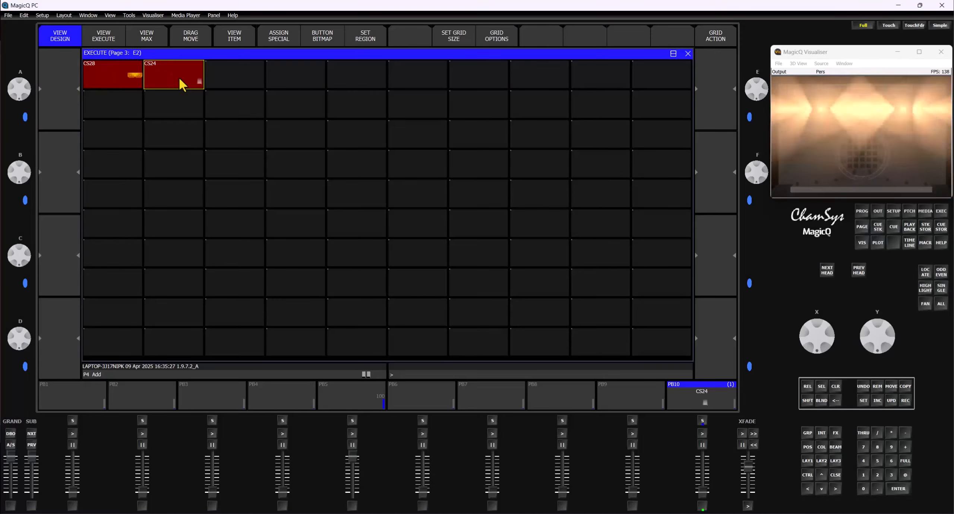
click(180, 79)
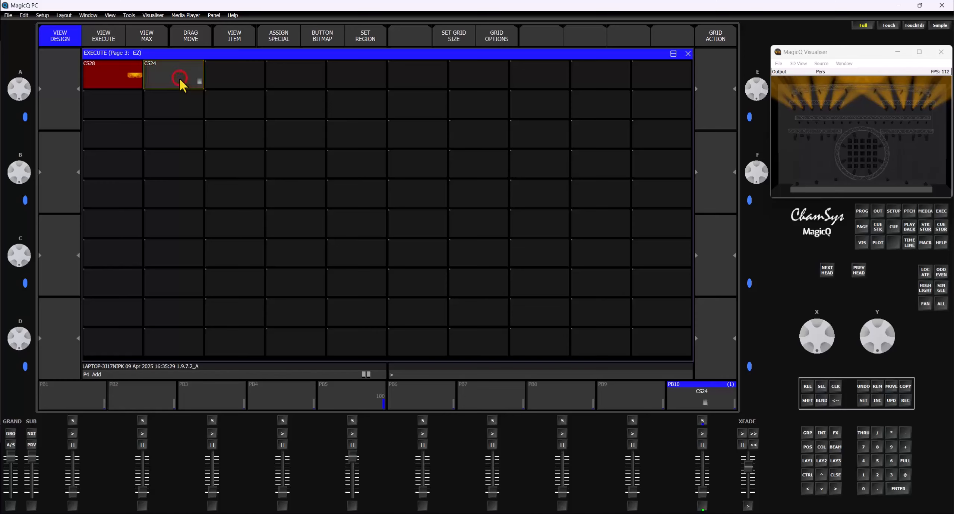
click(180, 79)
click(180, 84)
click(128, 75)
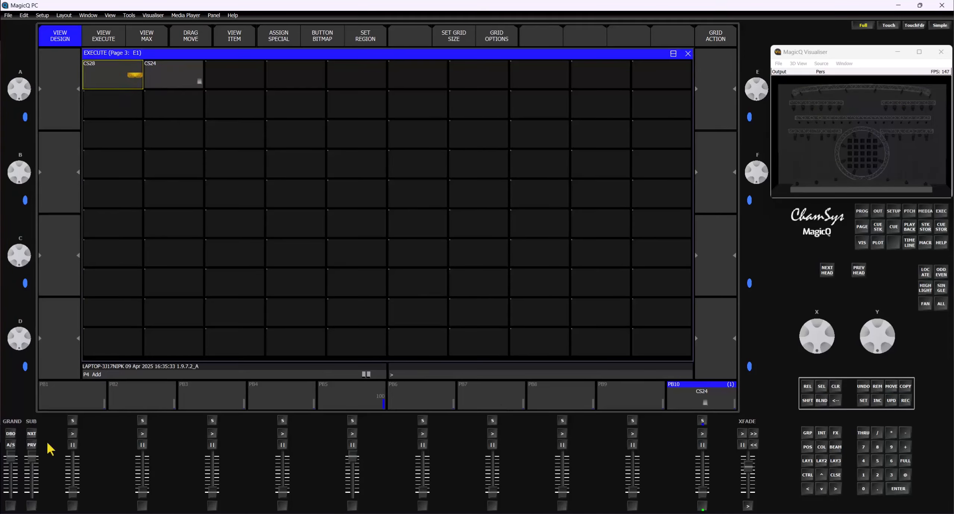
Switch the playbacks to page 3 (Tetris) and activate the CS24 box in the Execute grid.
click(31, 445)
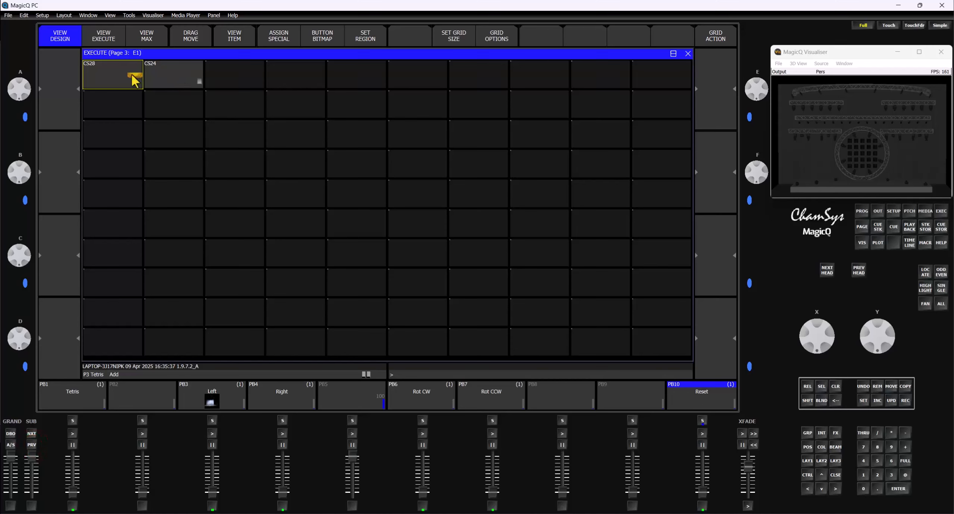
click(169, 78)
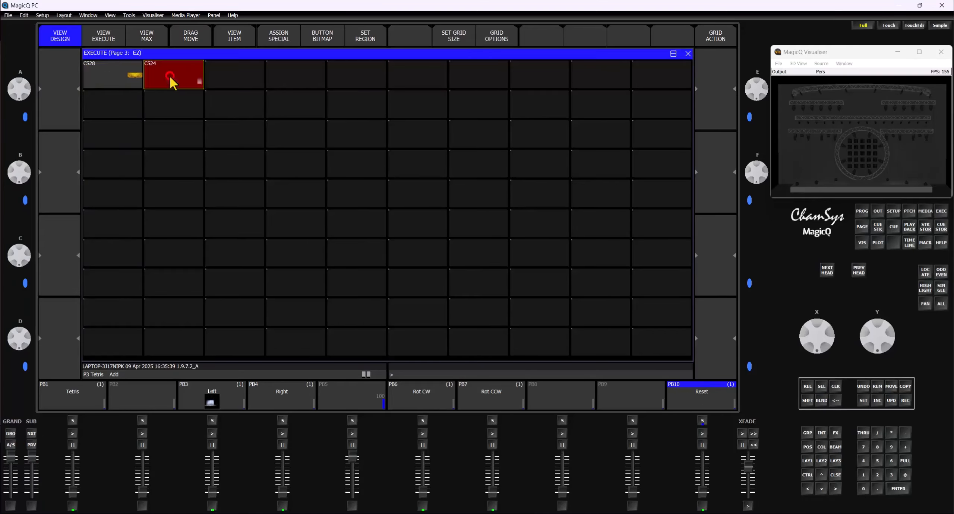
Change the item type of the CS24 Execute box to Fader.
click(943, 211)
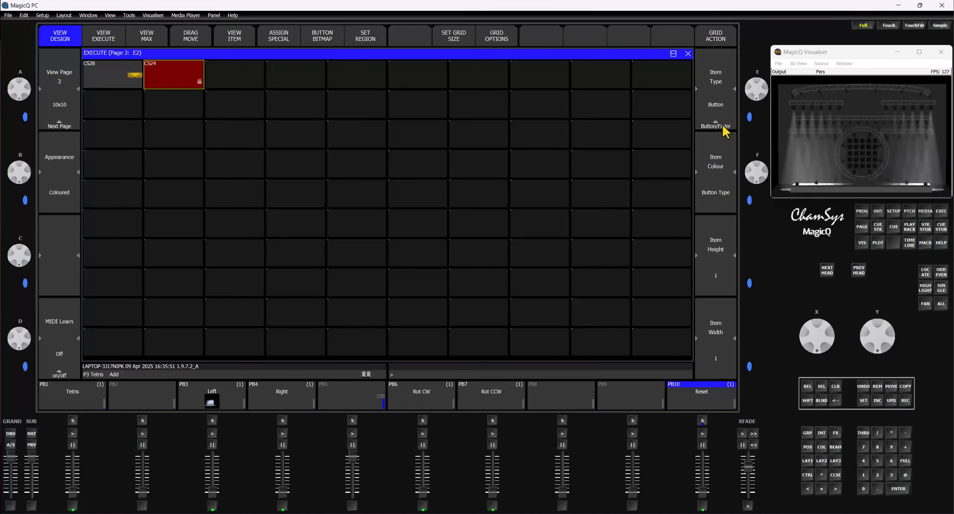
click(722, 108)
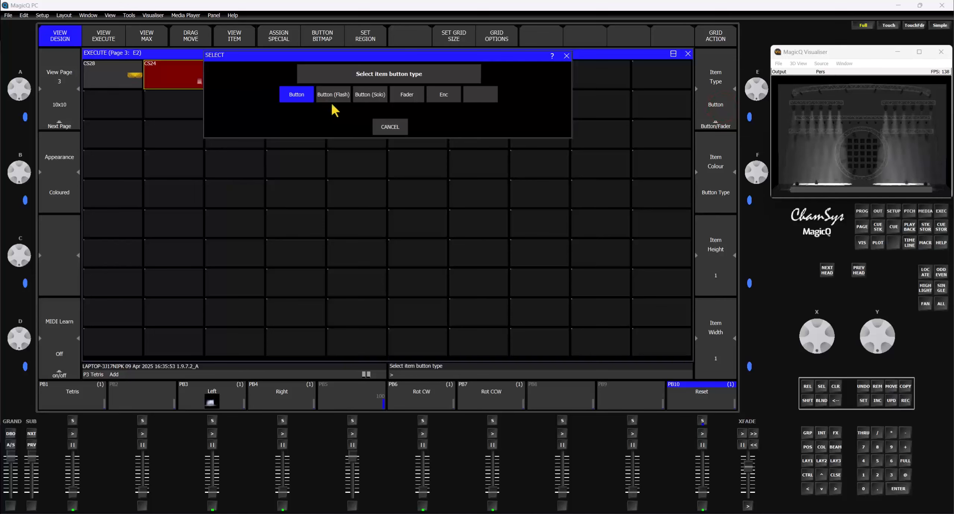
click(408, 96)
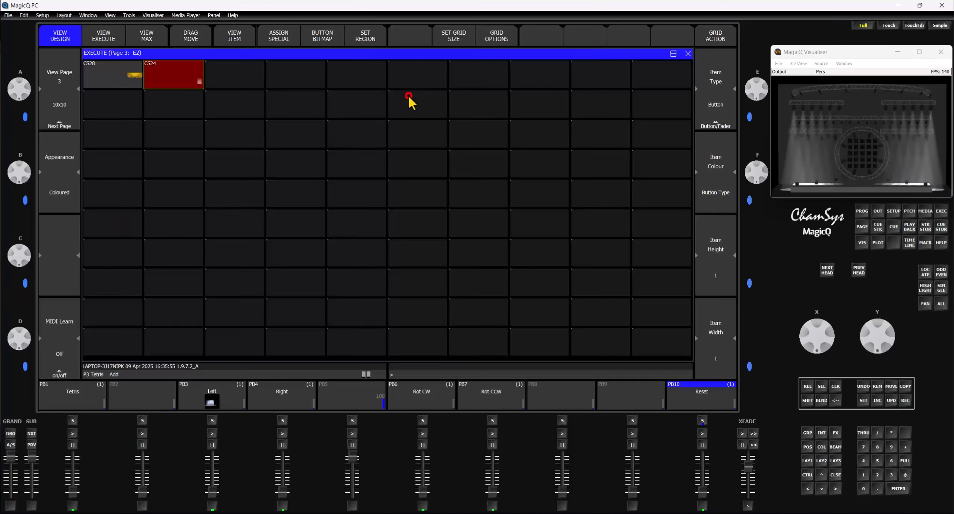
Change the item type of the CS28 Execute box to Button (Flash) and test it by flashing it several times.
click(110, 82)
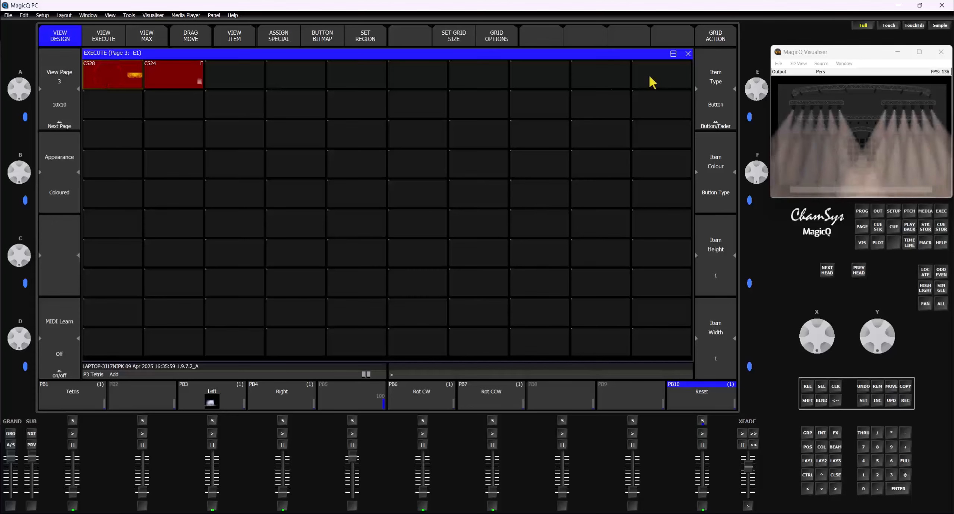
click(718, 101)
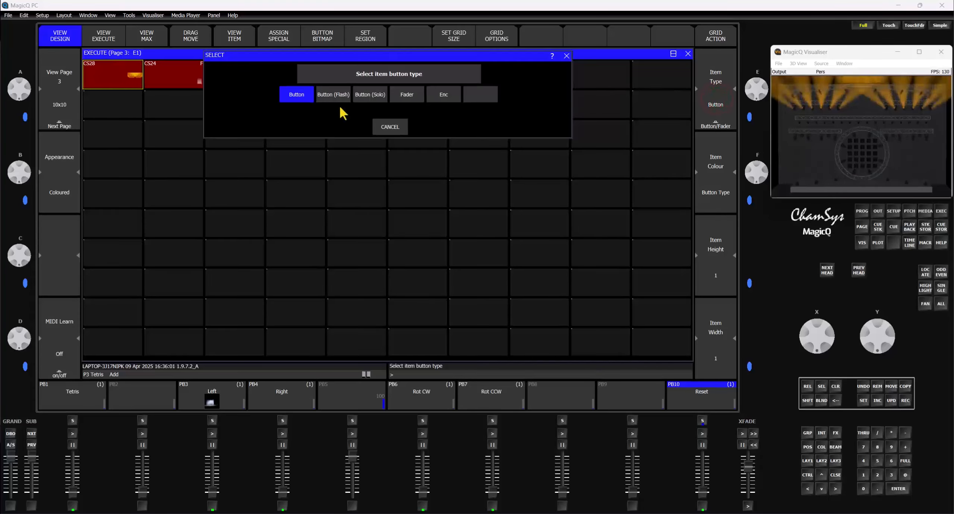
click(335, 95)
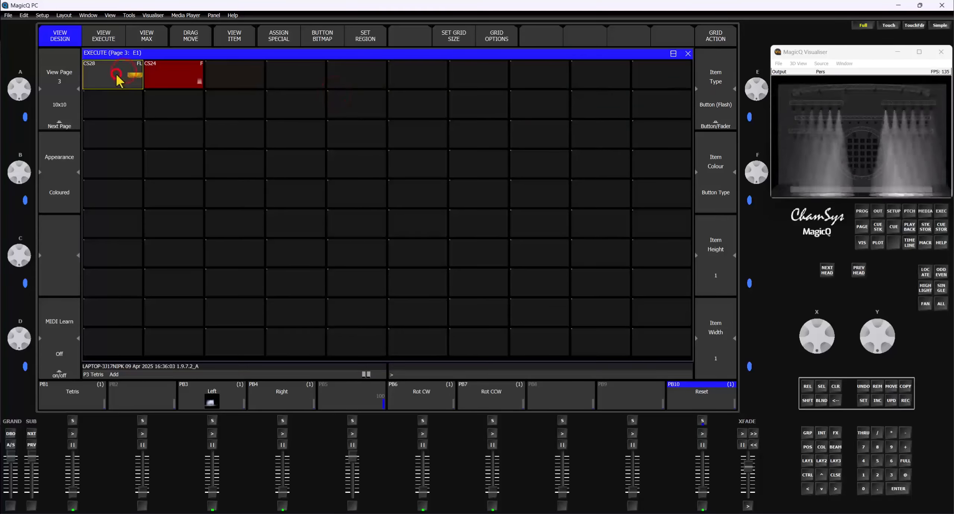
click(118, 77)
click(118, 78)
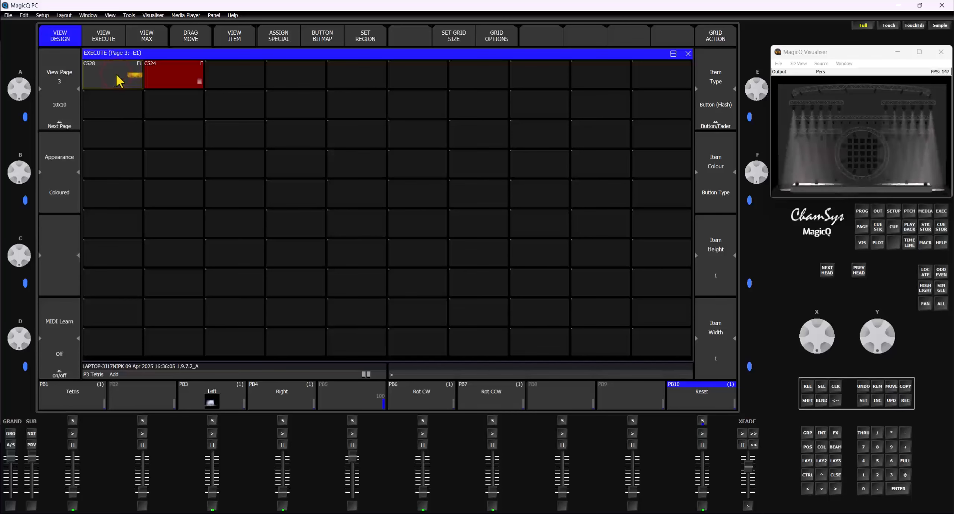
click(118, 78)
click(121, 78)
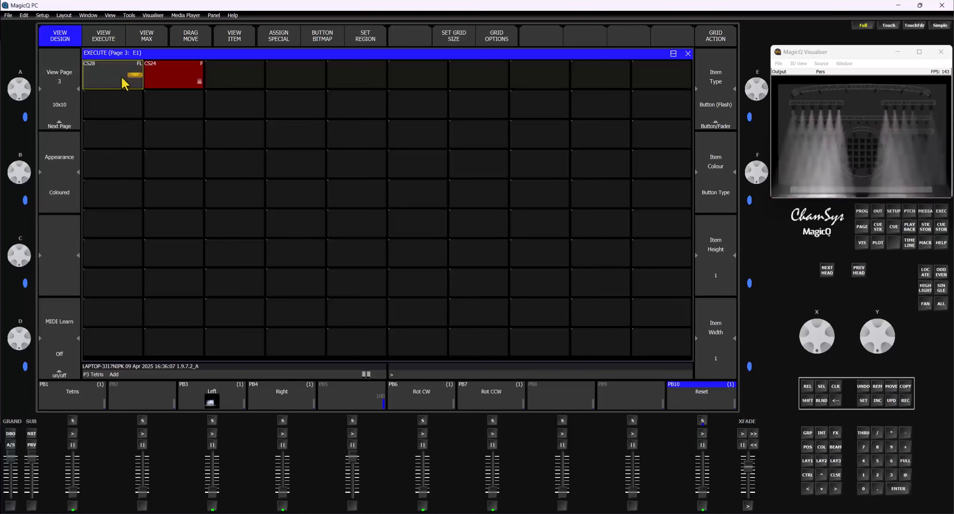
Review the item type options for the CS28 Execute box without changing them, and release the CS24 box.
click(728, 104)
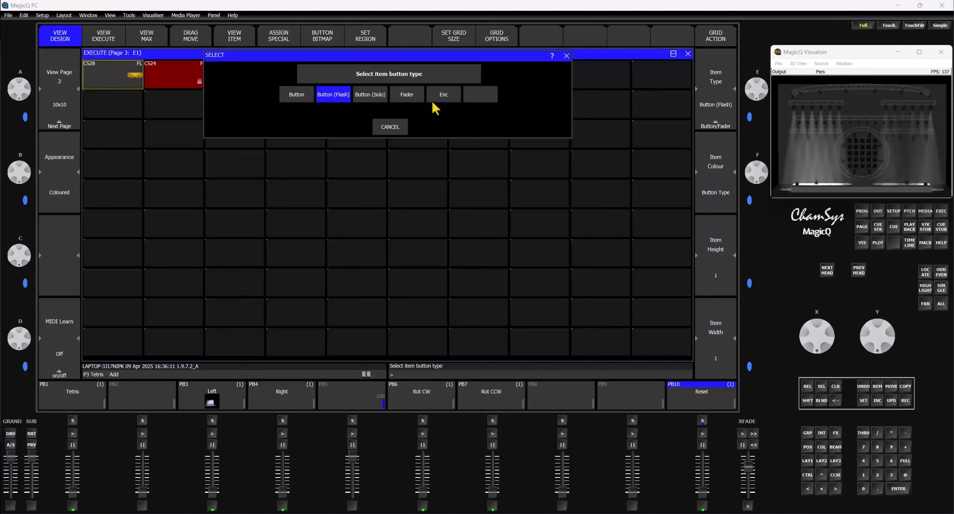
click(400, 126)
click(183, 79)
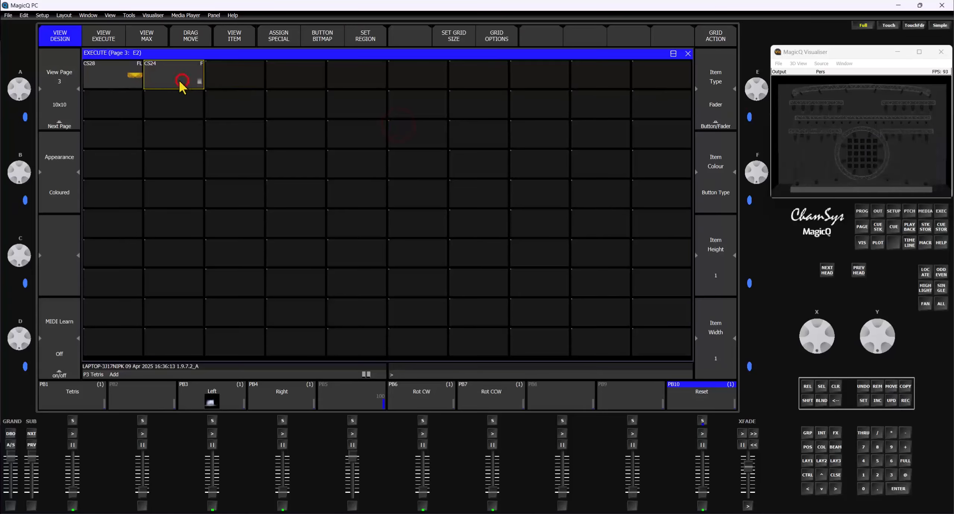
In the execute view, test the CS24 fader by raising it to 100% and lowering it to 0%.
click(104, 35)
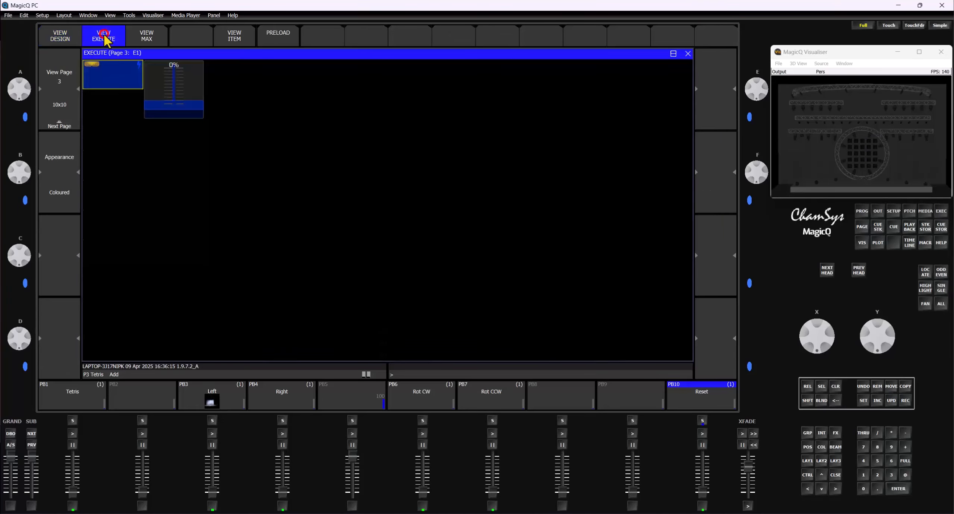
drag(187, 106, 187, 68)
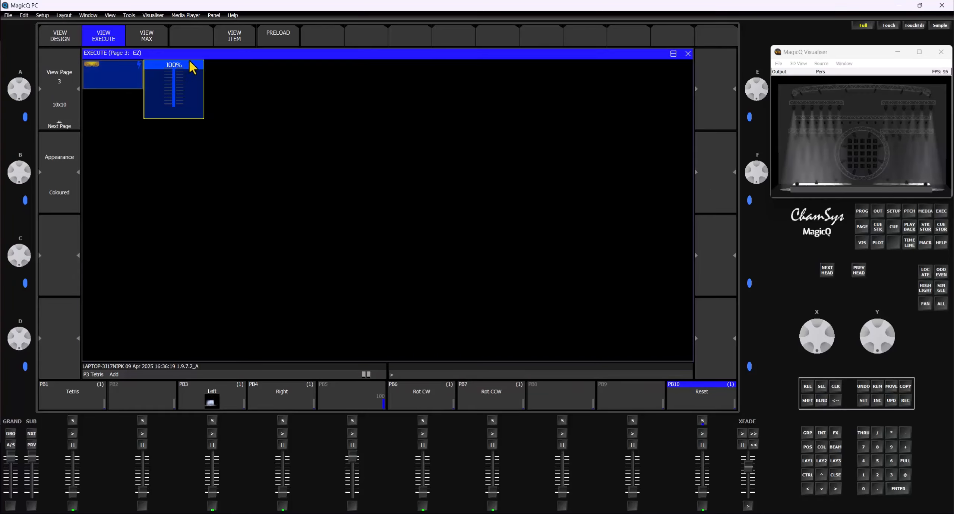
drag(193, 105, 194, 140)
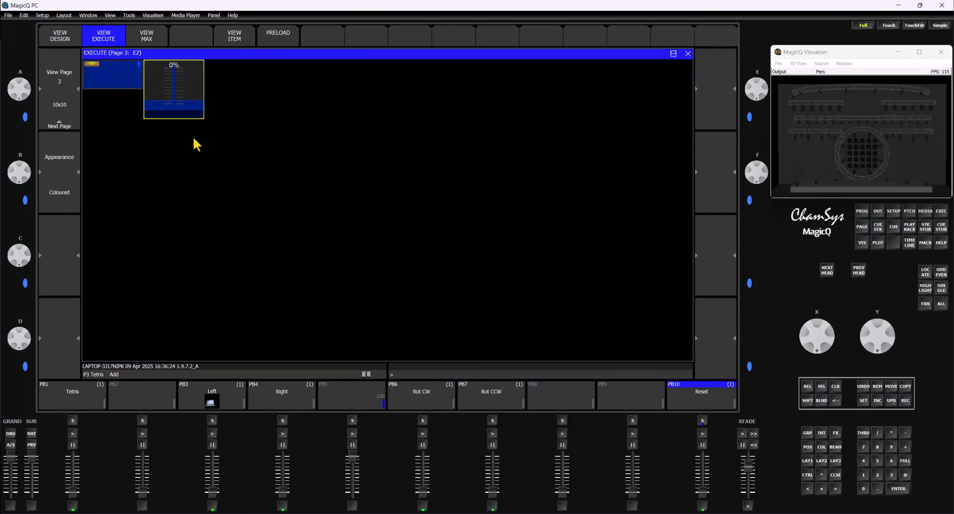
Switch the playbacks to page 1 (Main Page) and copy Beam Tilt into the fourth box of the Execute grid's first row in design view.
click(32, 445)
click(31, 445)
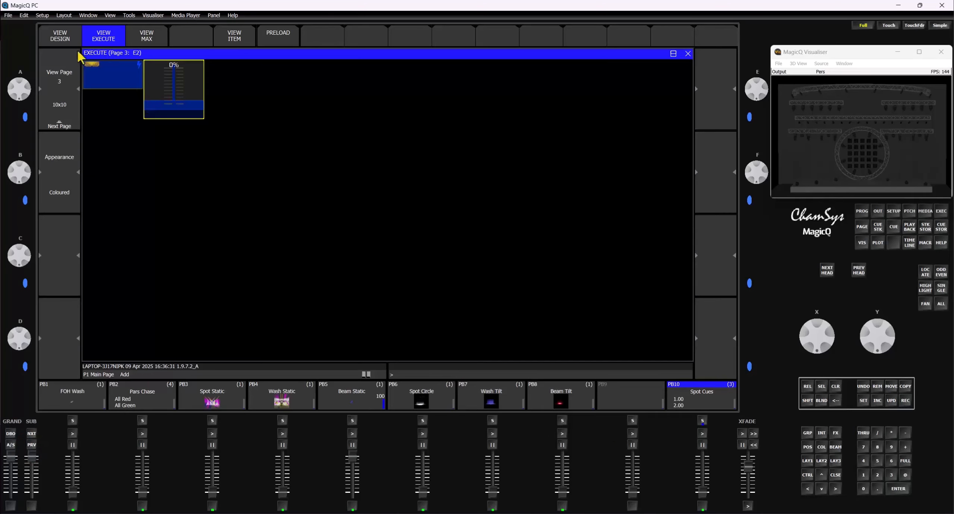
click(68, 38)
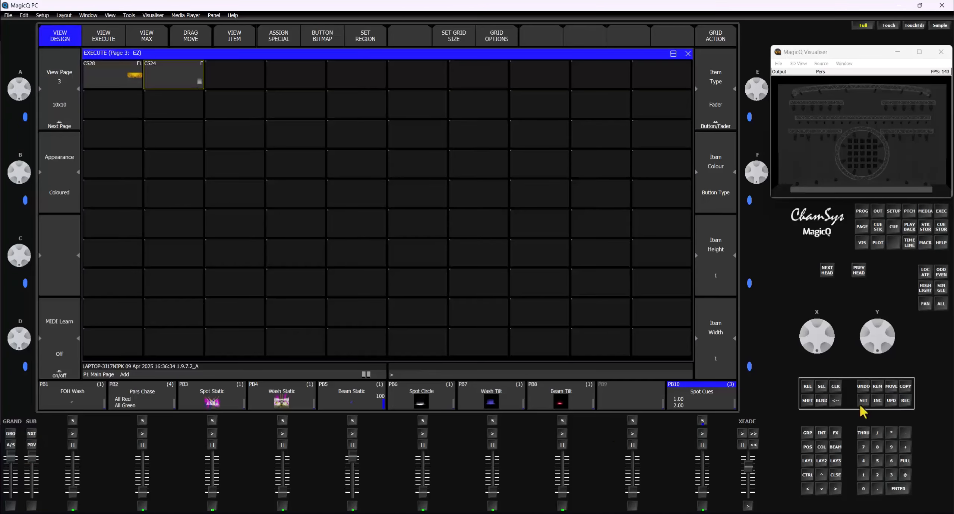
click(905, 386)
click(563, 421)
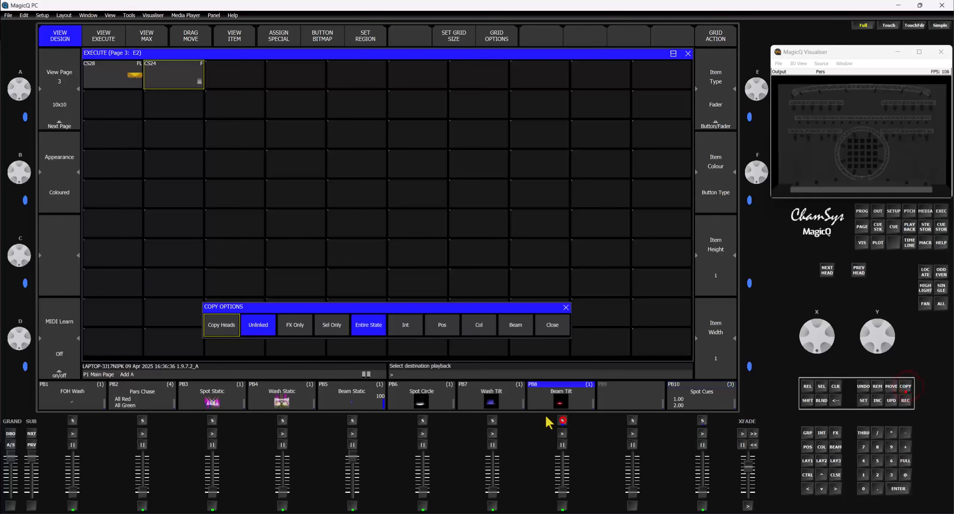
click(302, 71)
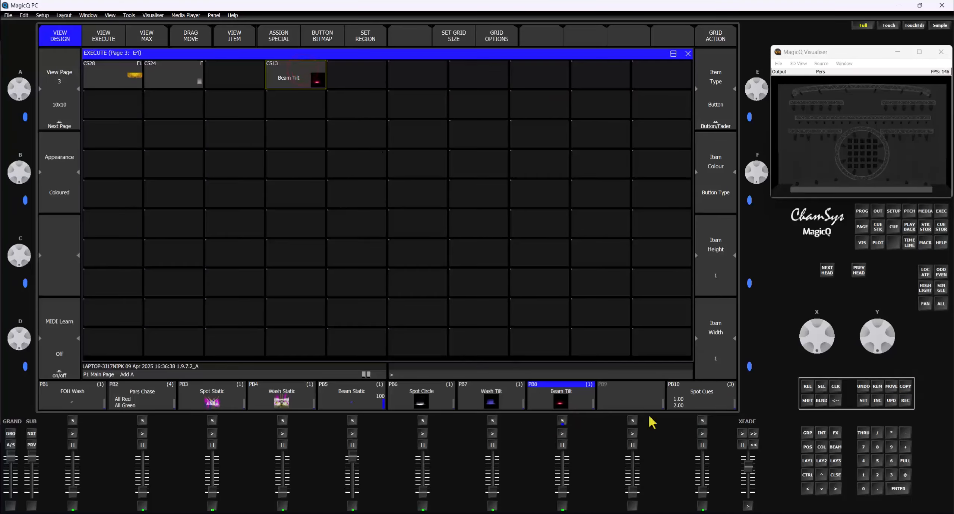
Copy the Wash Tilt playback into the Execute box directly after Beam Tilt, and clear the programmer.
click(906, 387)
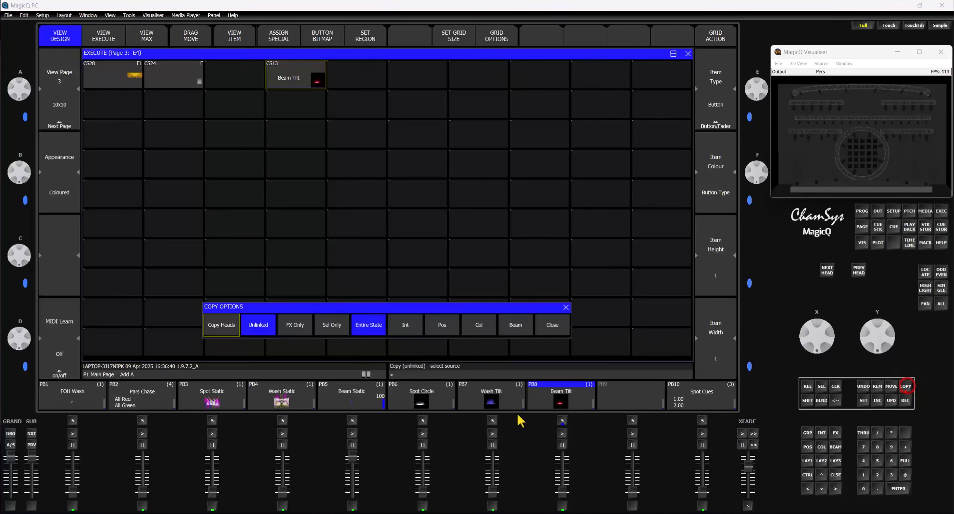
click(492, 420)
click(357, 85)
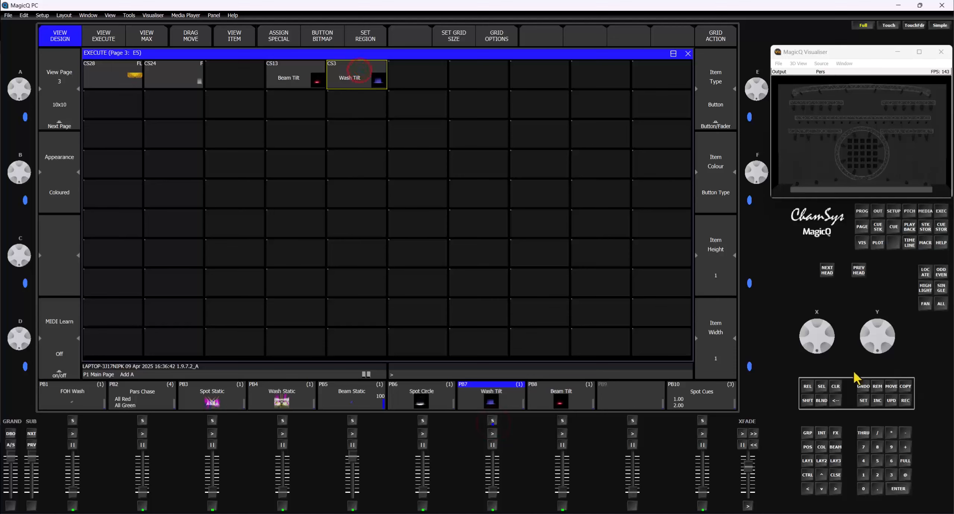
click(836, 387)
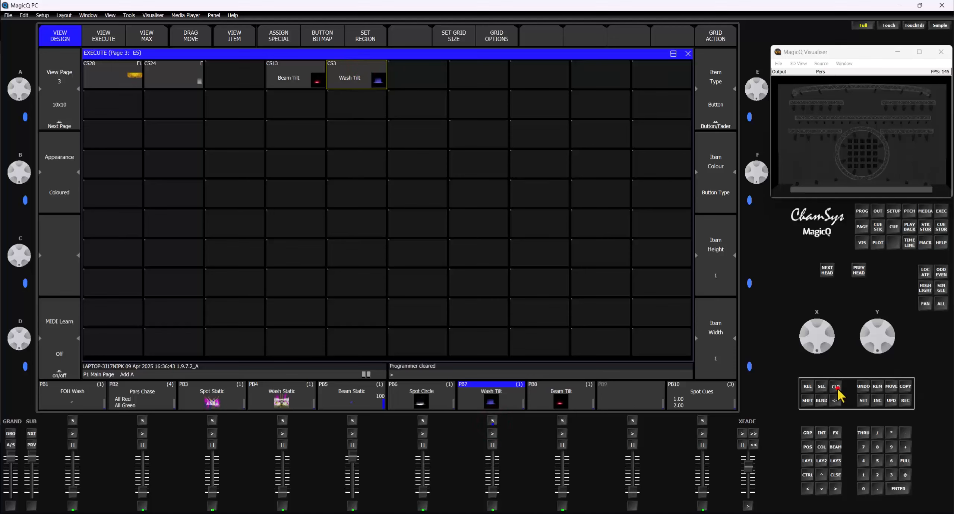
Toggle the Beam Tilt and Wash Tilt boxes in the Execute grid to check them running together.
click(290, 83)
click(360, 78)
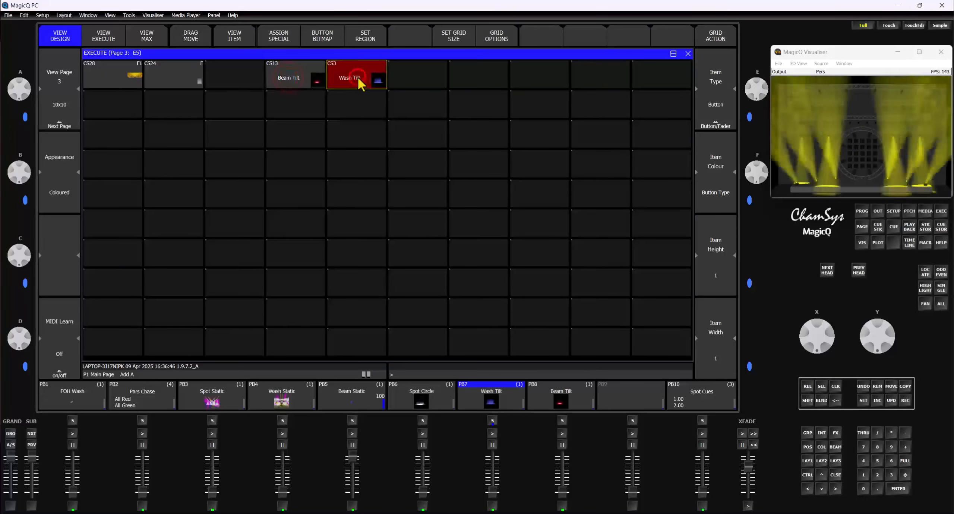
click(290, 79)
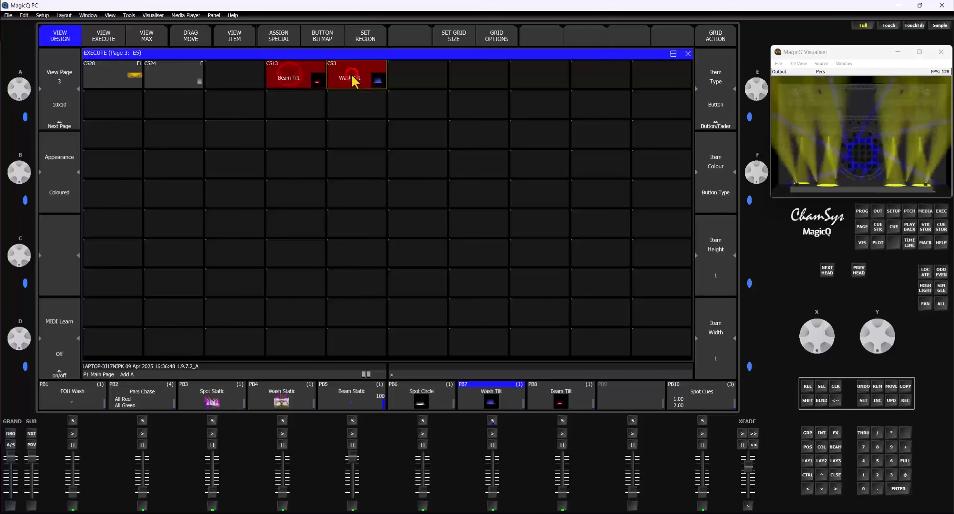
click(300, 79)
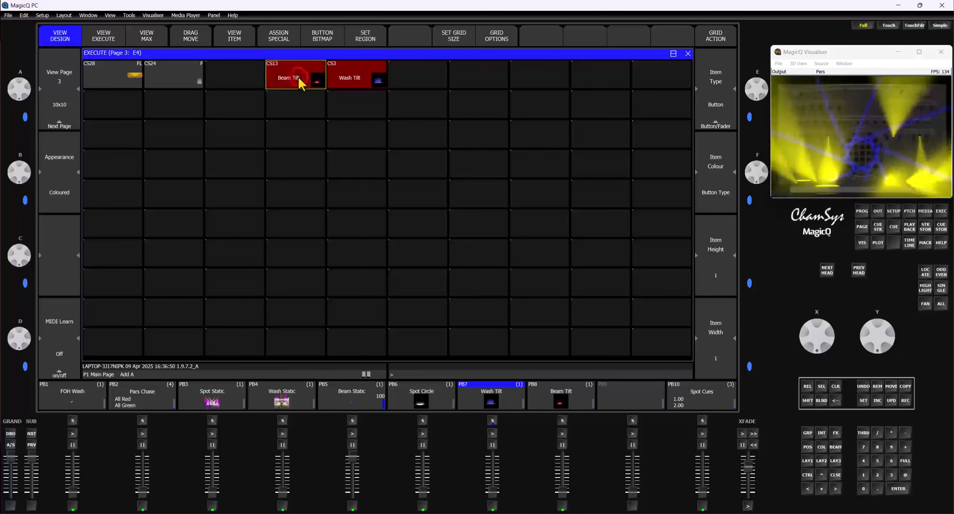
Change the item type of both the Beam Tilt and Wash Tilt boxes to Button (Solo).
drag(374, 84, 314, 79)
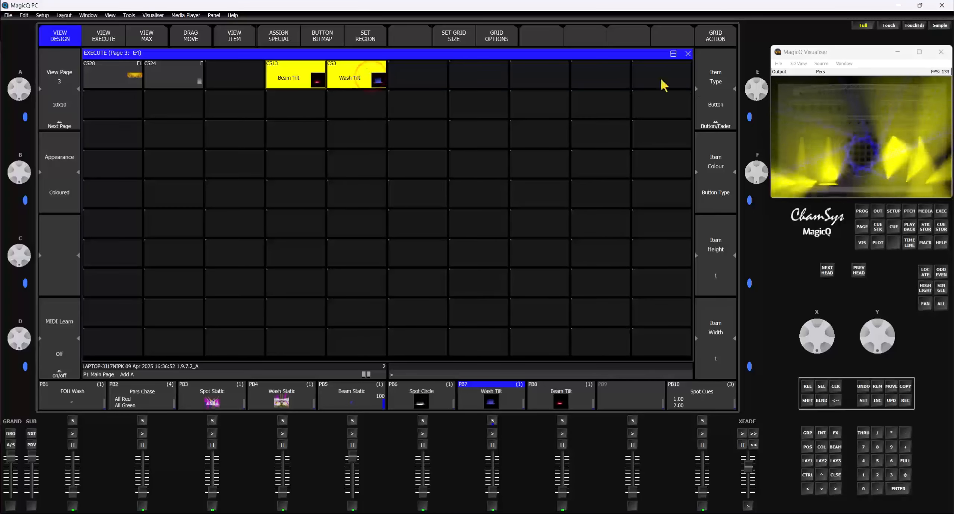
click(721, 90)
click(369, 95)
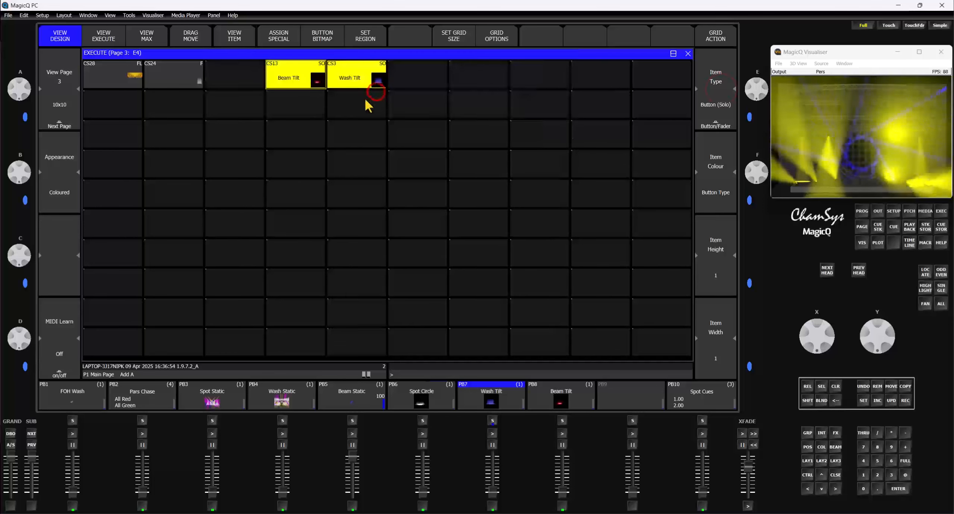
Activate Wash Tilt and Beam Tilt alternately several times to test their solo behaviour side by side.
click(355, 83)
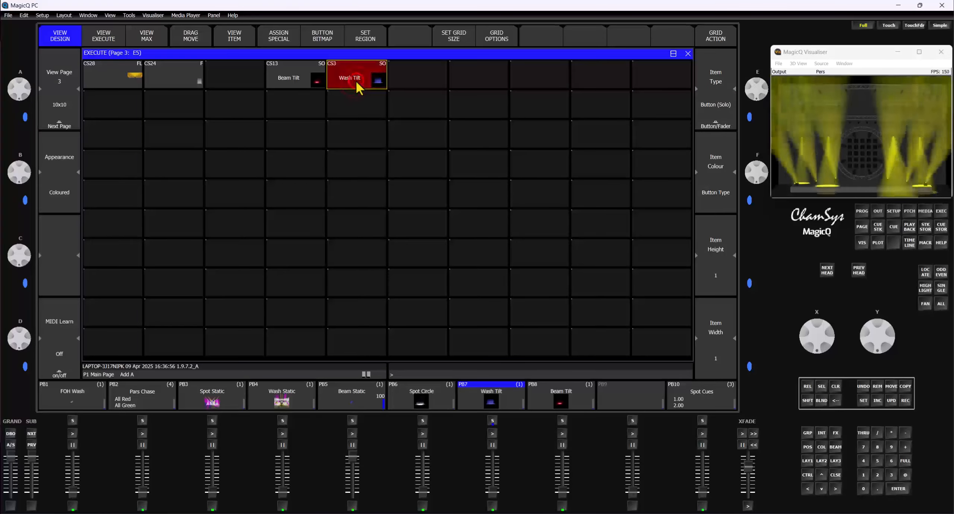
click(316, 80)
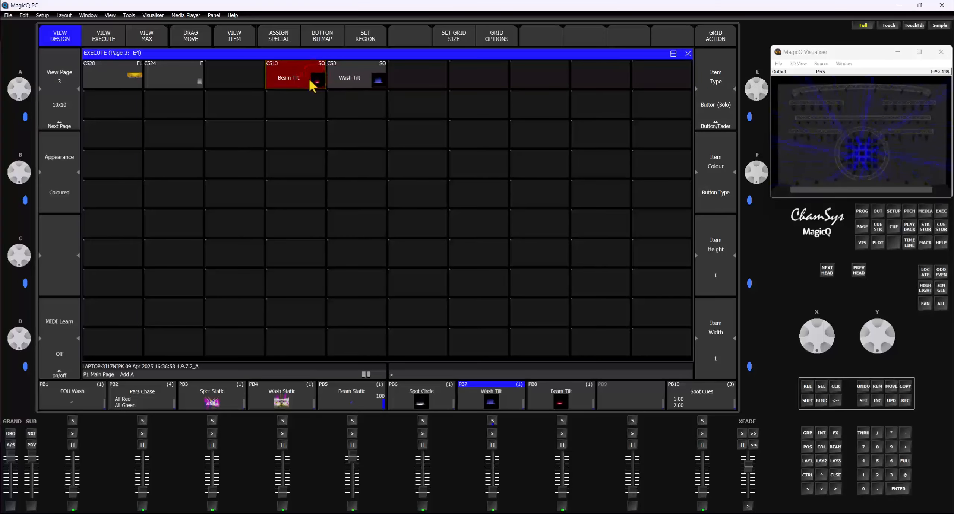
click(359, 80)
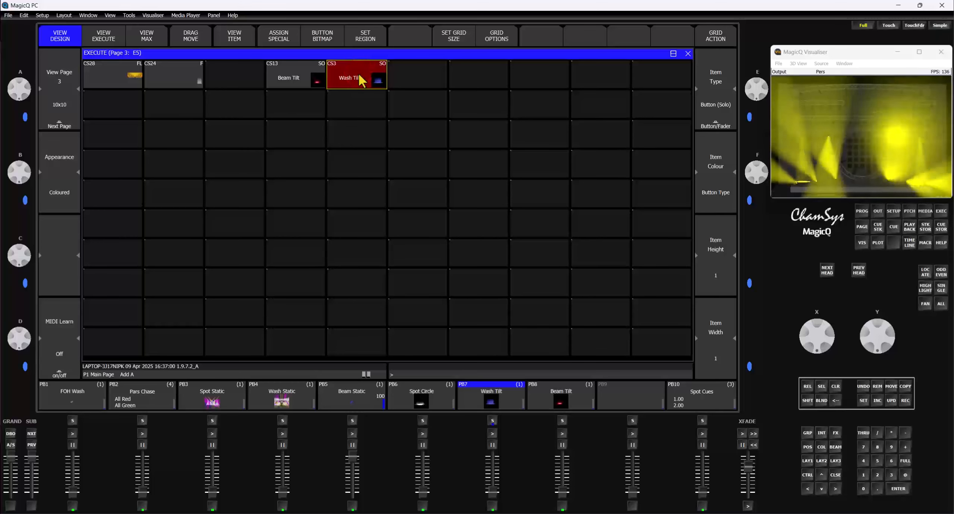
click(284, 82)
click(361, 79)
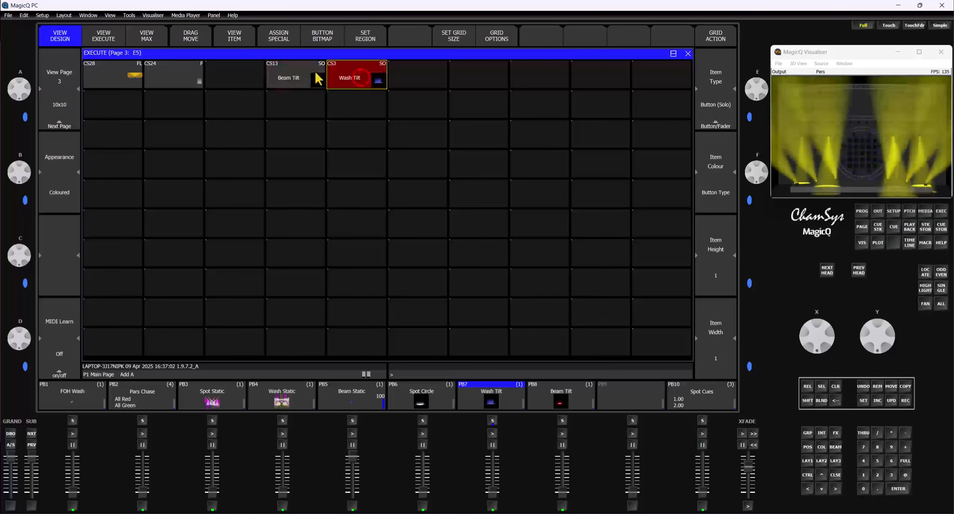
click(293, 74)
click(354, 79)
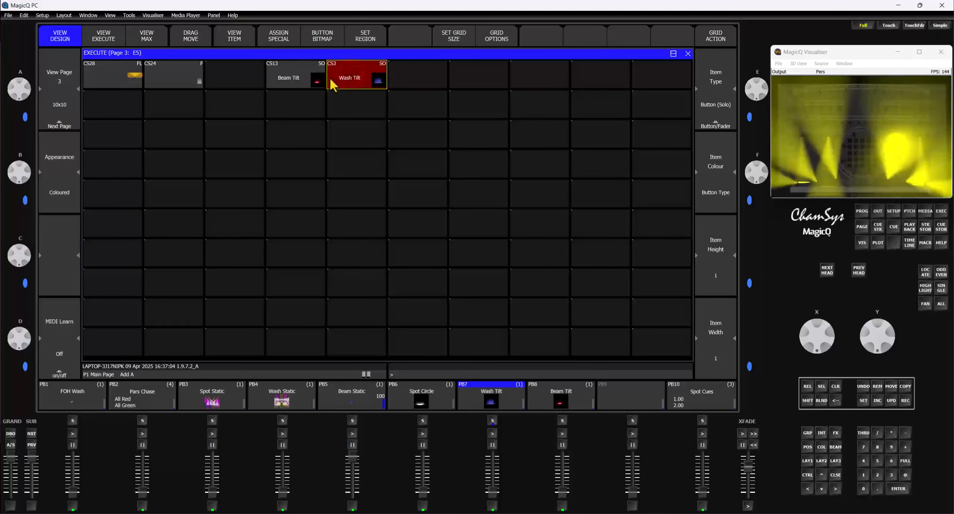
click(315, 87)
click(351, 80)
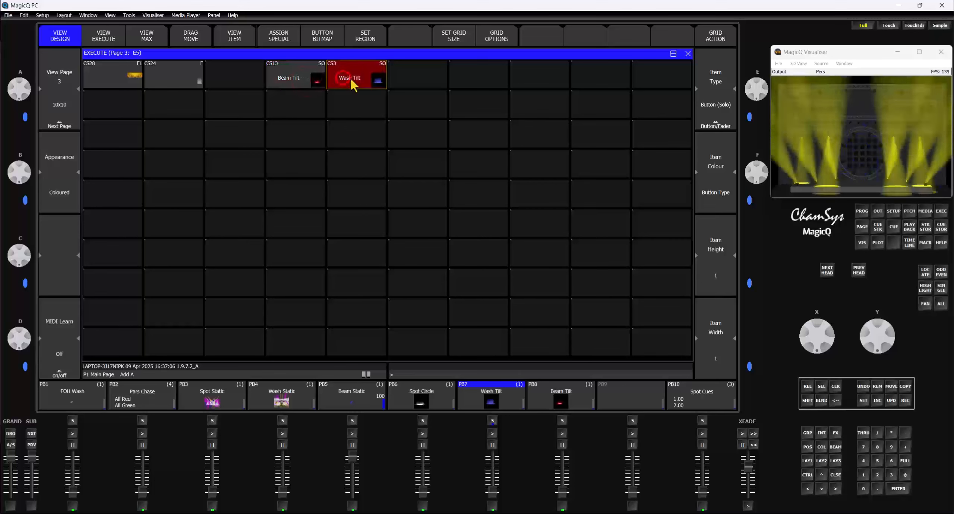
Move Wash Tilt to the sixth box of the first row and activate Beam Tilt to test solo across the gap.
click(892, 387)
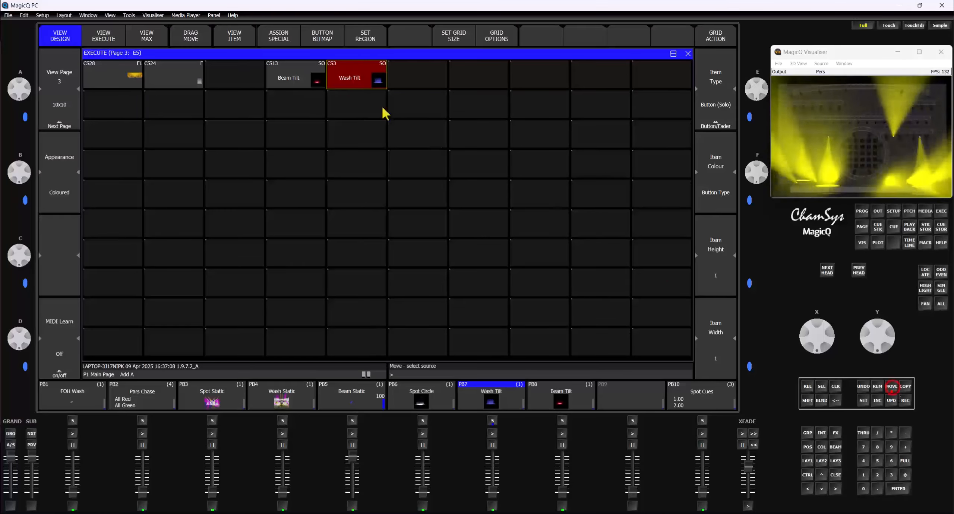
click(417, 80)
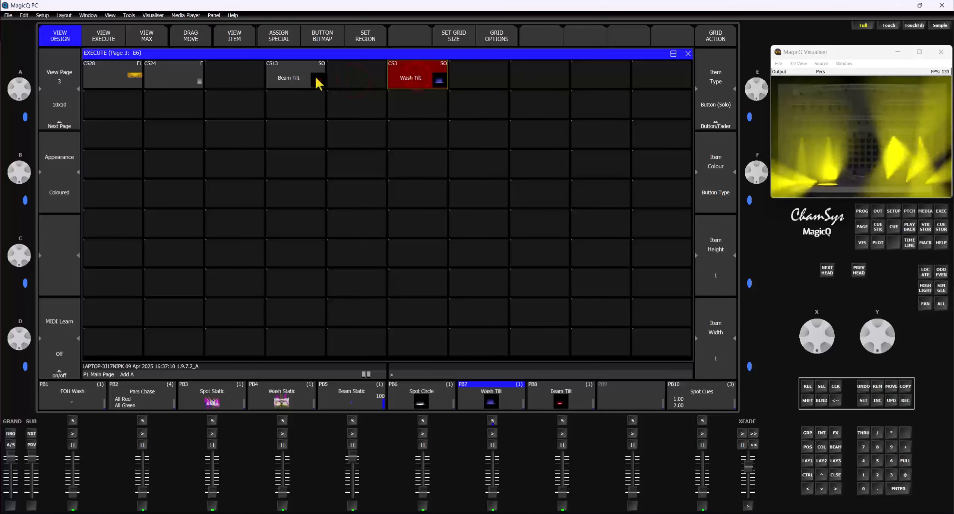
click(301, 78)
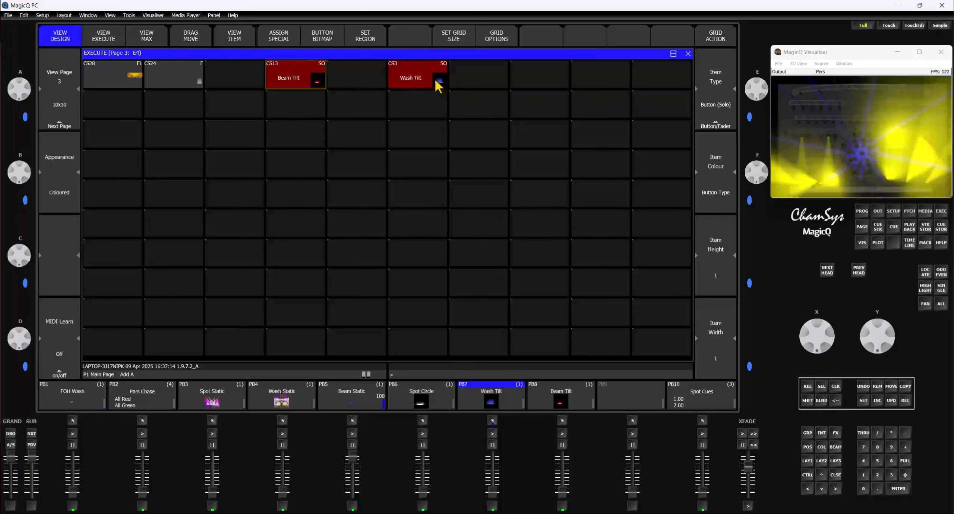
Move Wash Tilt back beside Beam Tilt and activate the two boxes alternately to recheck the solo behaviour.
click(891, 387)
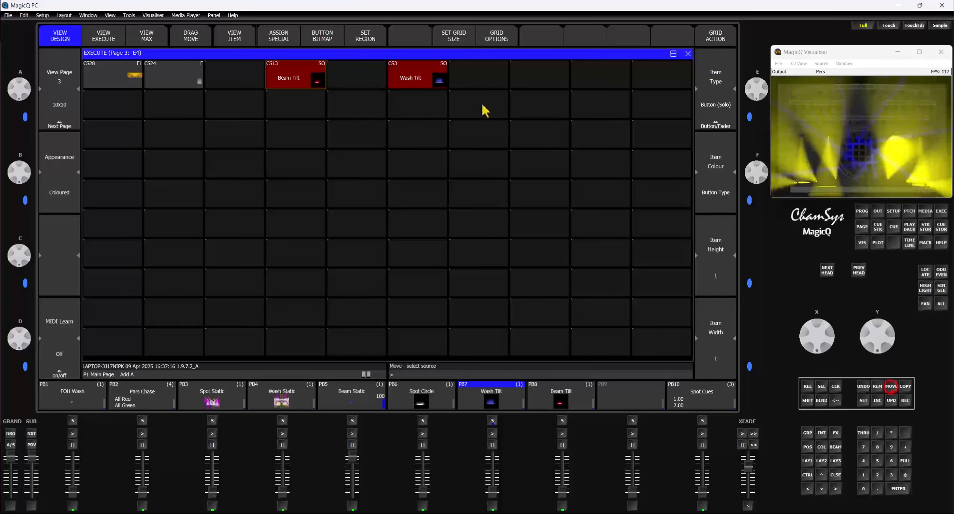
click(425, 76)
click(361, 76)
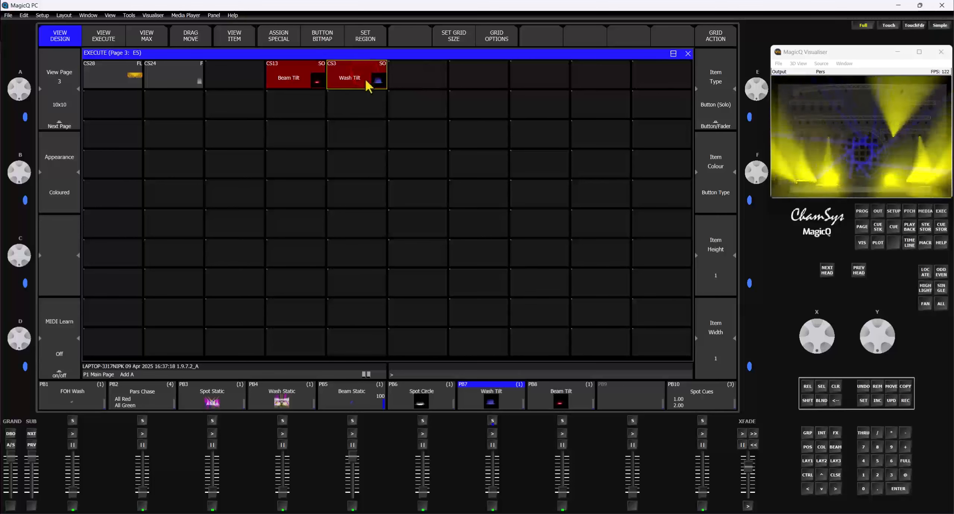
click(291, 81)
click(339, 80)
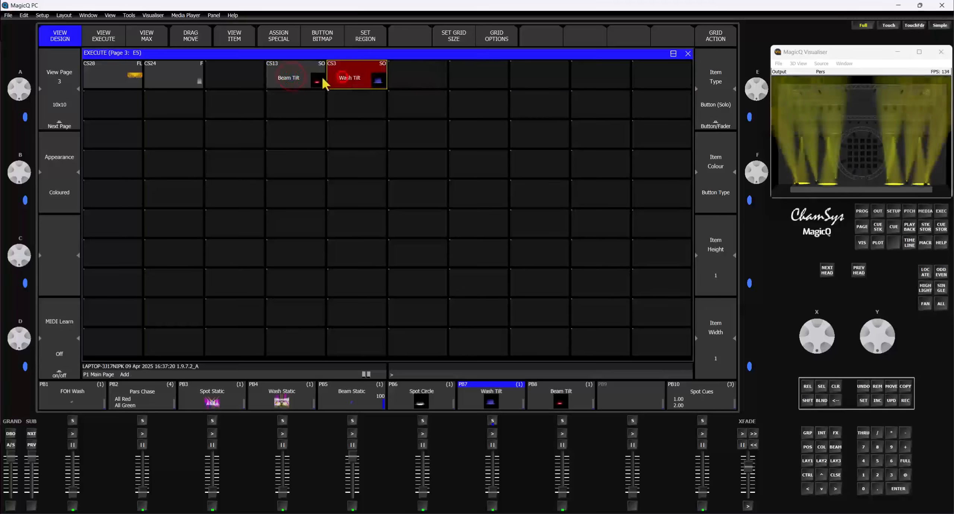
click(283, 83)
click(359, 81)
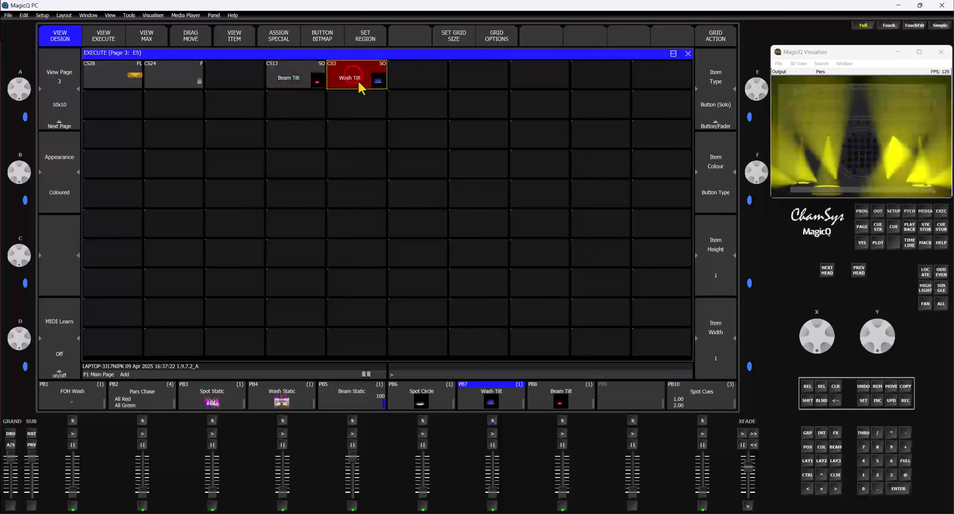
Move Wash Tilt to the sixth box of the first row, leaving one empty box after Beam Tilt.
click(892, 388)
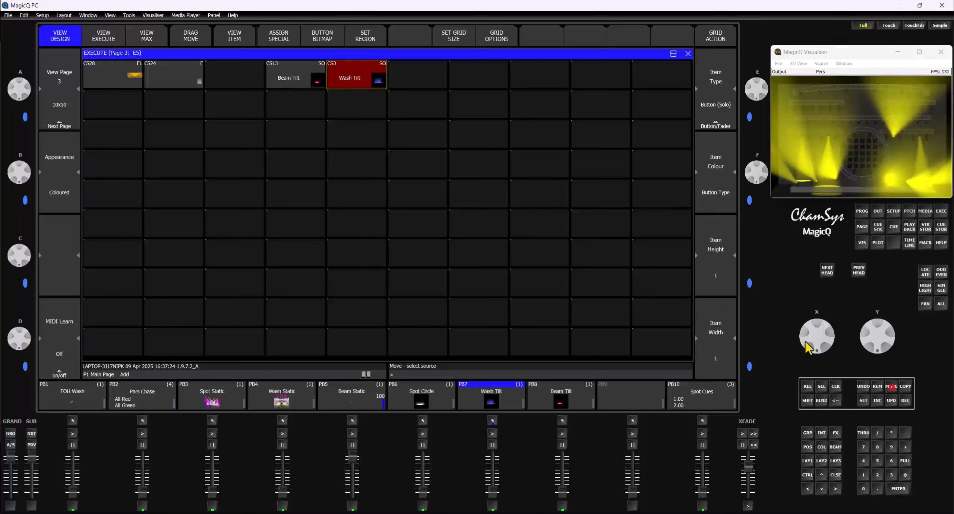
click(360, 76)
click(394, 77)
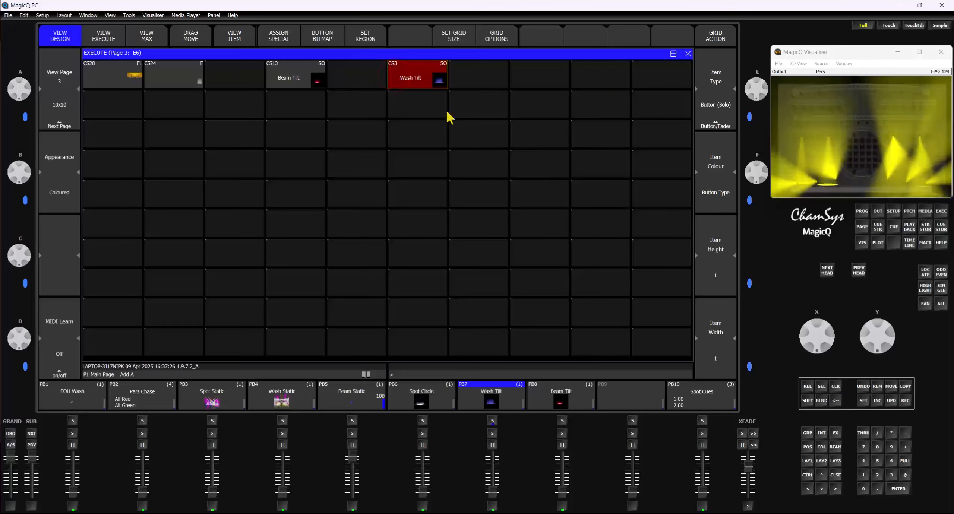
Set the three boxes from Beam Tilt to Wash Tilt as a region and activate both items in turn to test solo.
drag(284, 79, 426, 89)
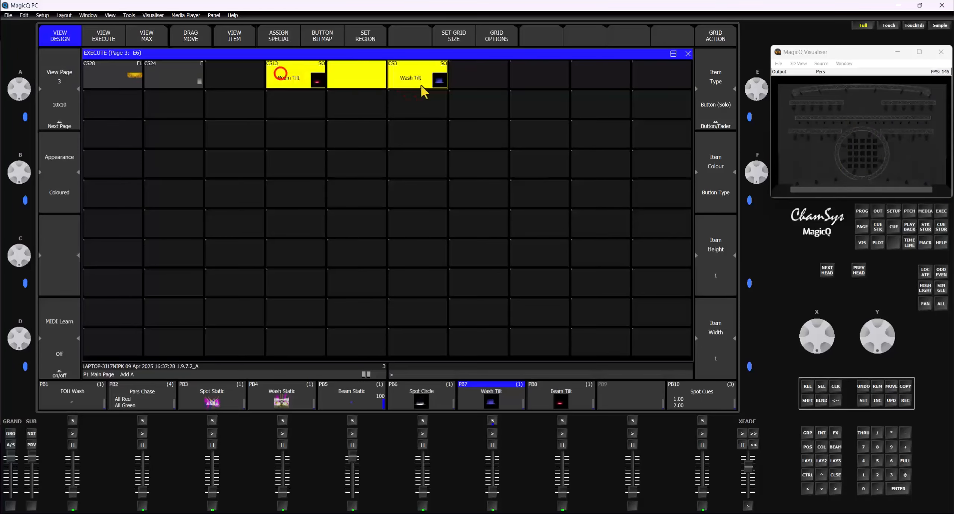
click(372, 37)
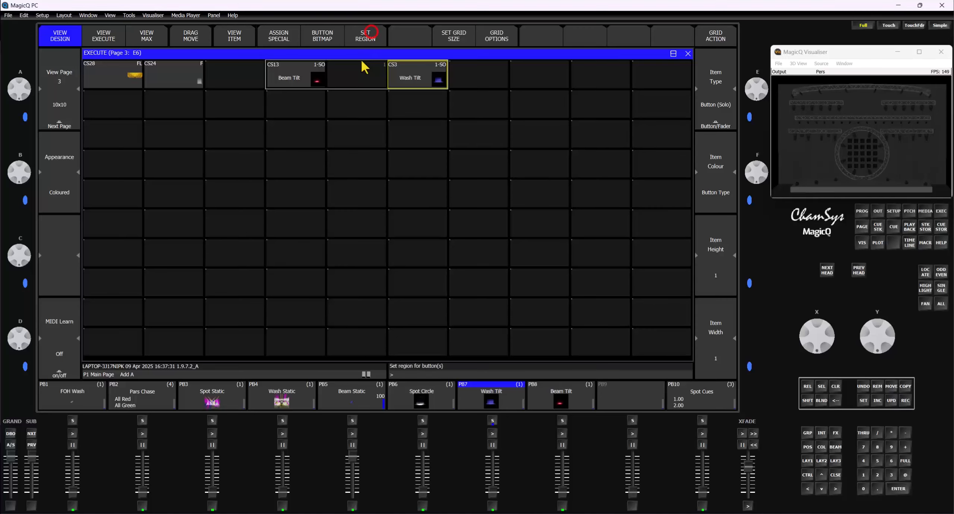
click(308, 79)
click(422, 75)
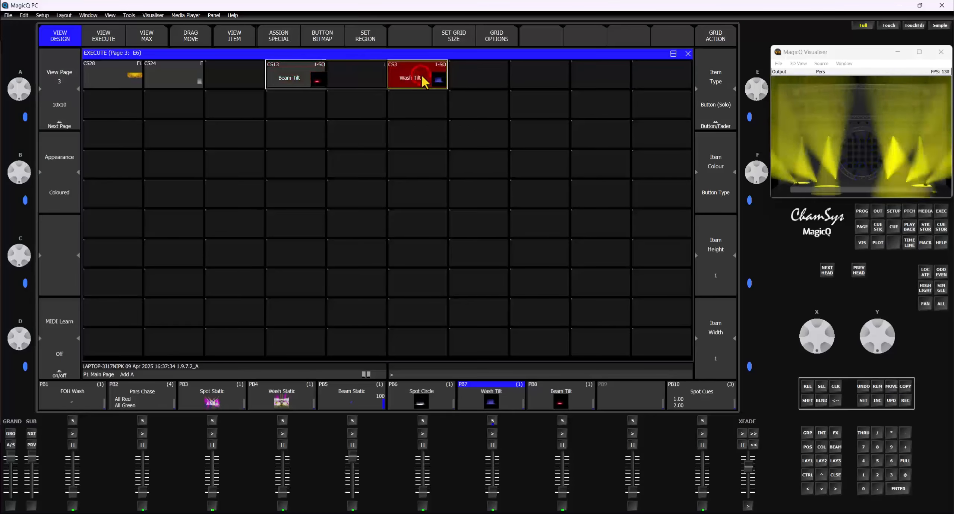
Activate Beam Tilt and Wash Tilt alternately several times to verify solo within the region, ending with both released.
click(305, 76)
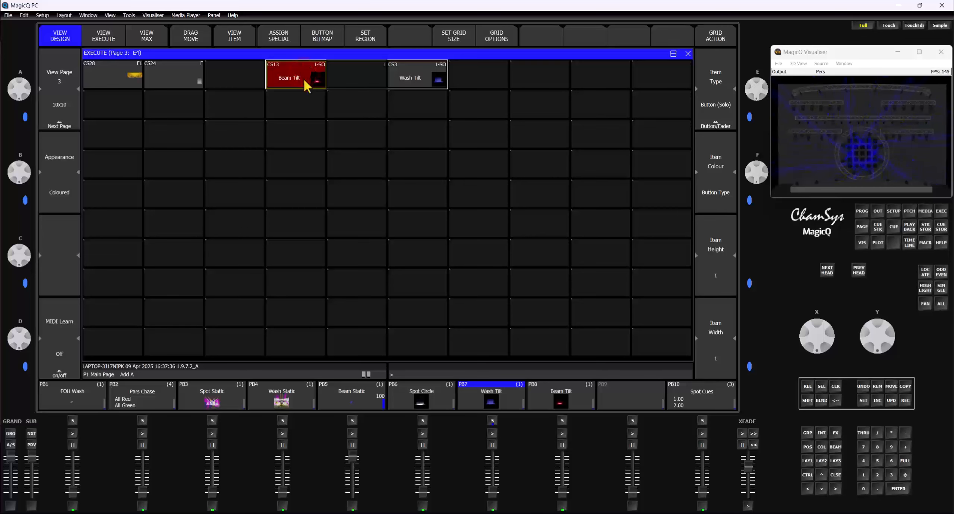
click(435, 81)
click(298, 67)
click(411, 71)
click(272, 72)
click(415, 80)
click(287, 71)
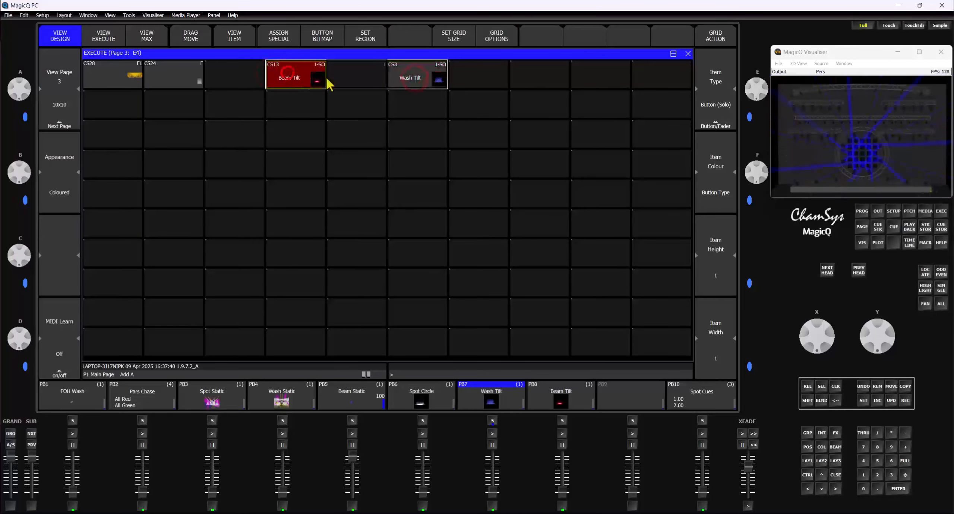
click(419, 76)
click(311, 80)
click(316, 78)
Resize the CS24 fader item to a height of 3 and a width of 2 boxes.
click(185, 85)
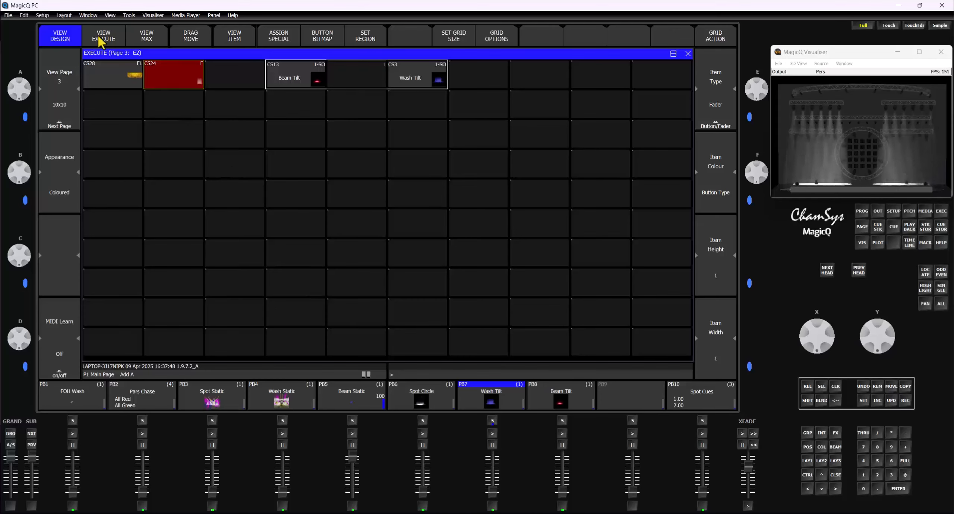
click(713, 285)
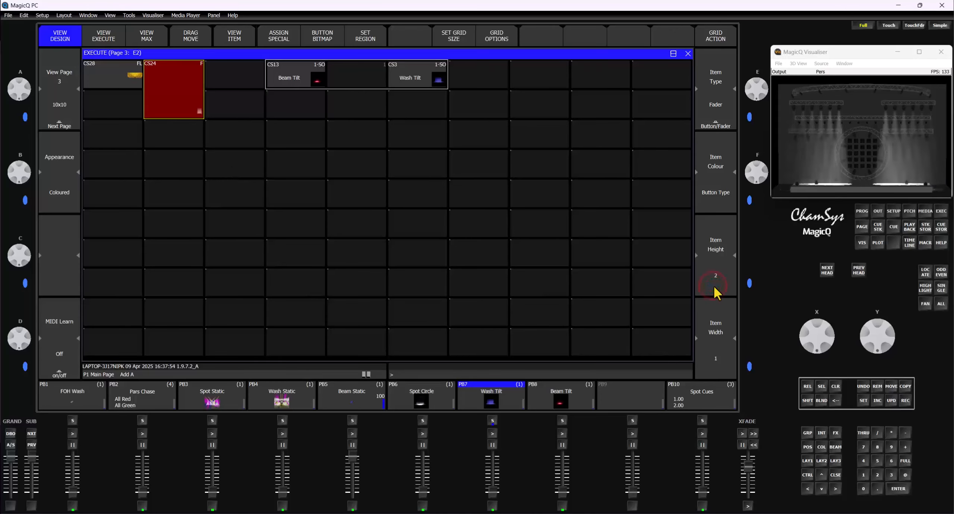
click(722, 351)
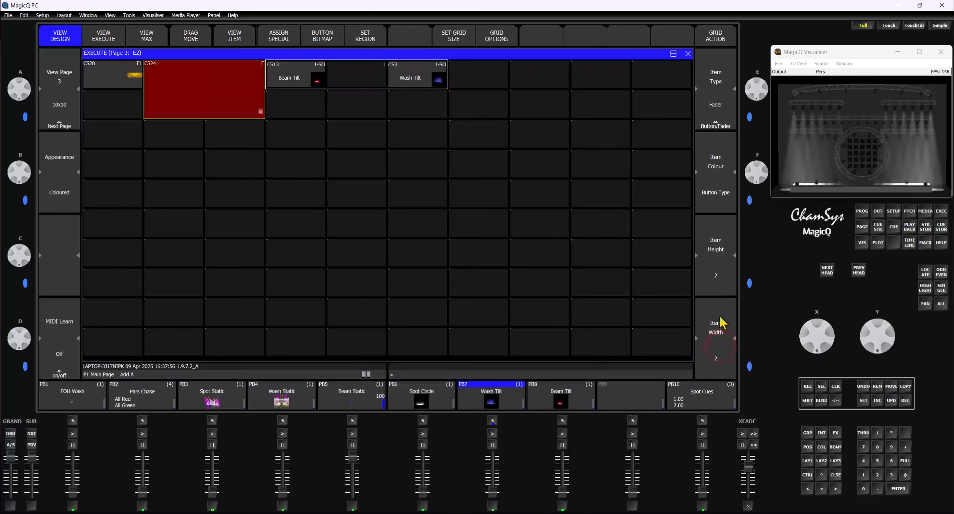
click(707, 263)
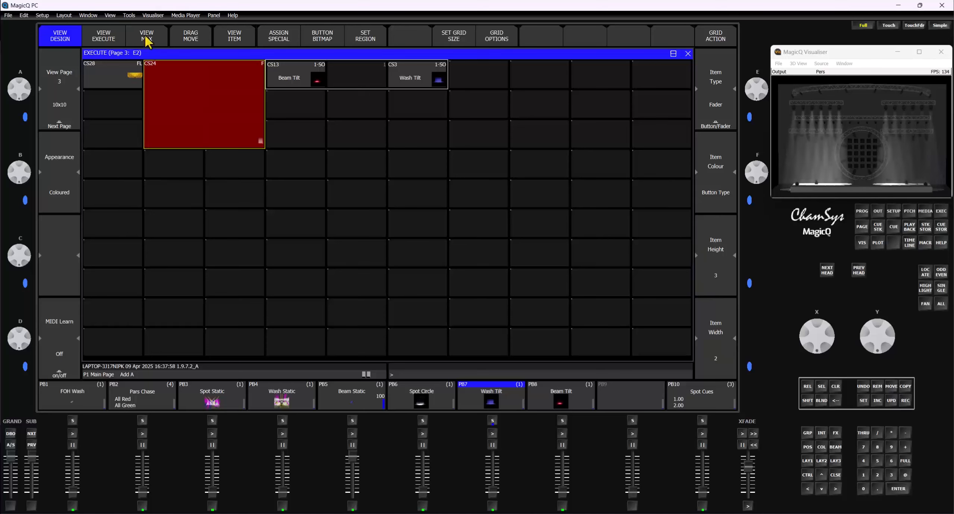
Try the enlarged CS24 fader in the execute view by lowering it to 0%, and return to the design view.
click(100, 34)
drag(225, 65, 235, 141)
click(59, 36)
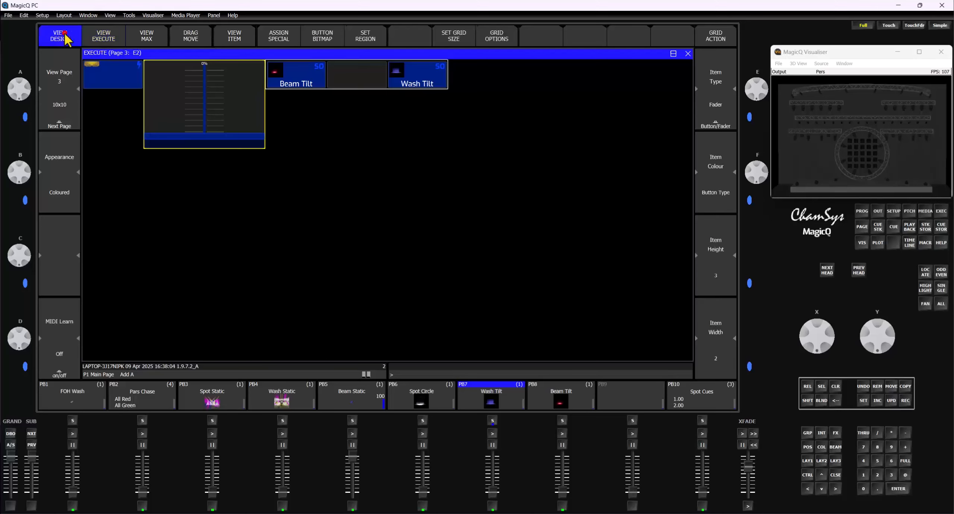
Set the item colour of the CS28 flash button to Red.
click(106, 80)
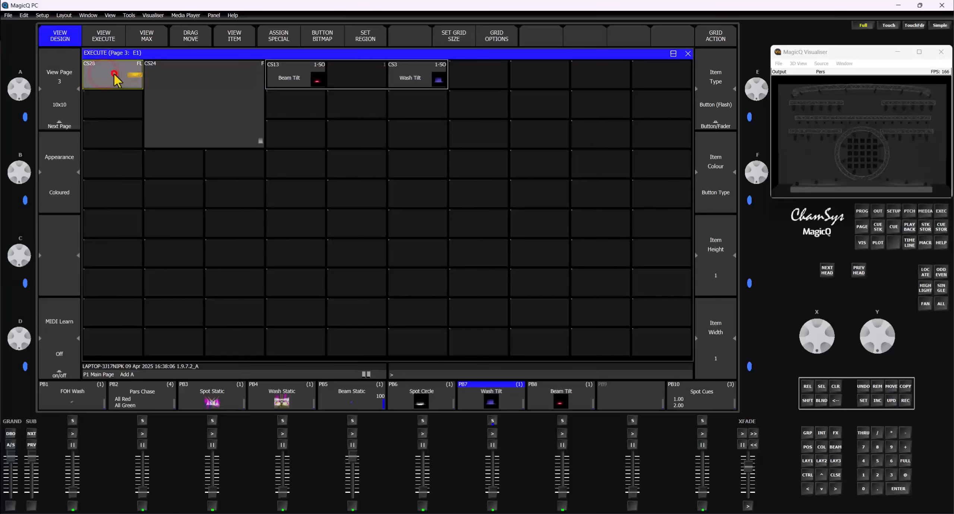
click(723, 182)
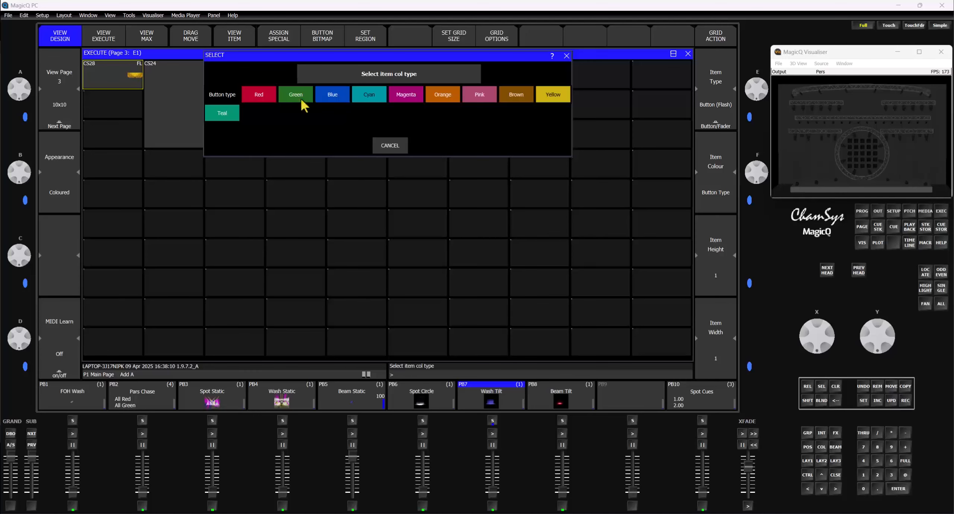
click(260, 95)
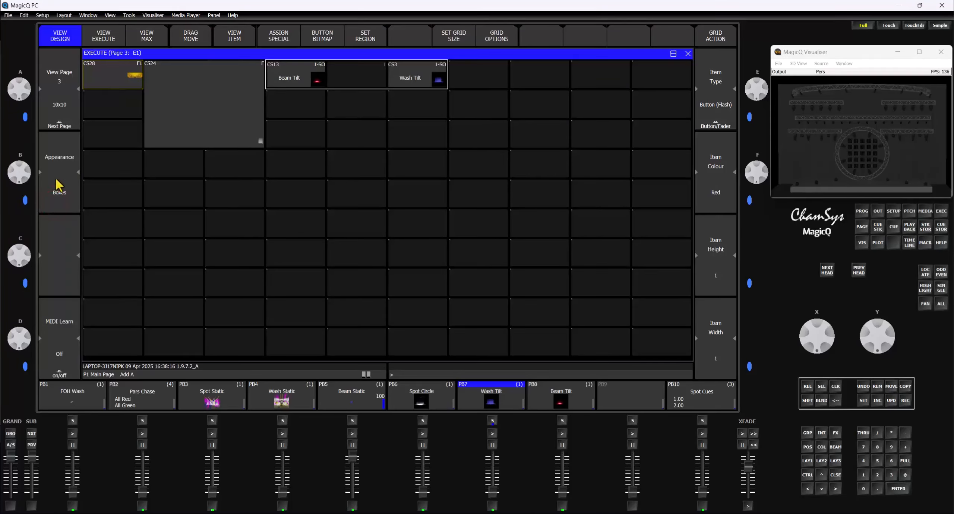
Compare the page in the execute view with the Boxes and Coloured appearances, try the red flash button, and keep Coloured.
click(104, 36)
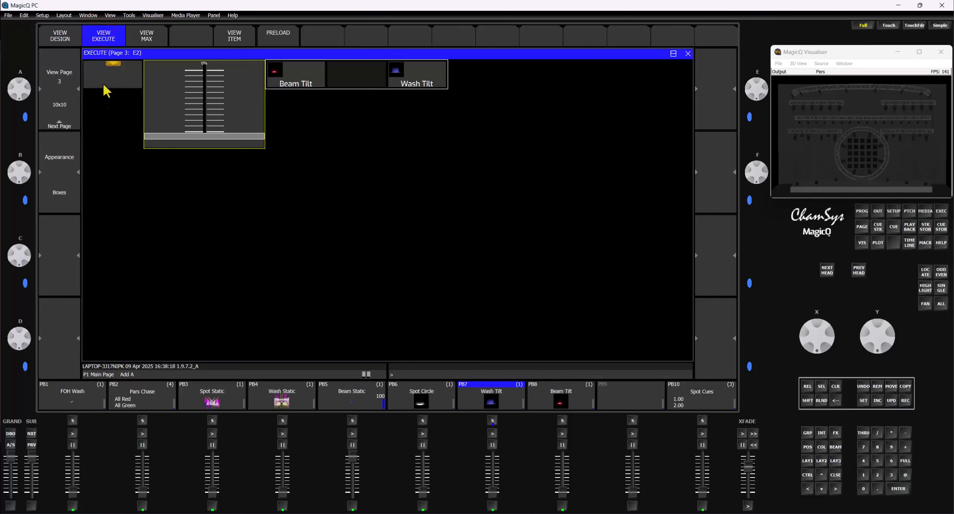
click(61, 36)
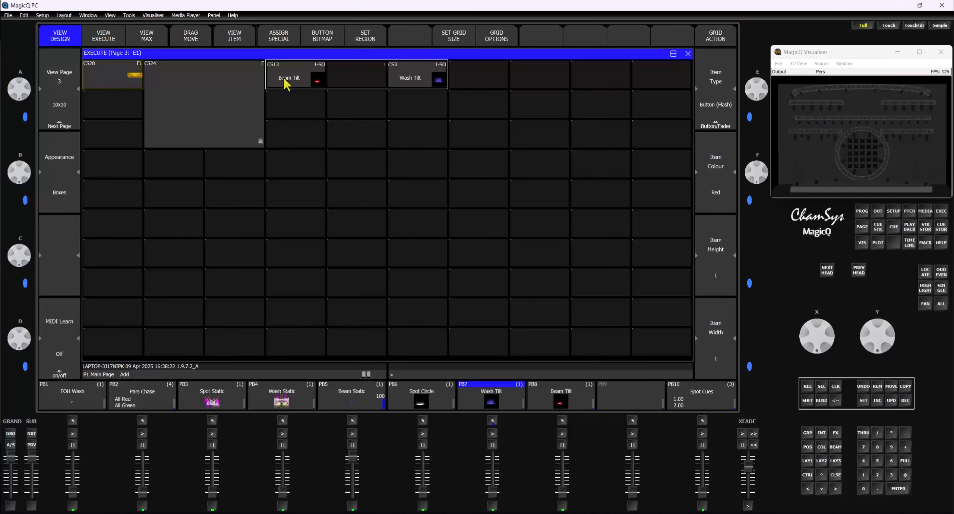
click(97, 37)
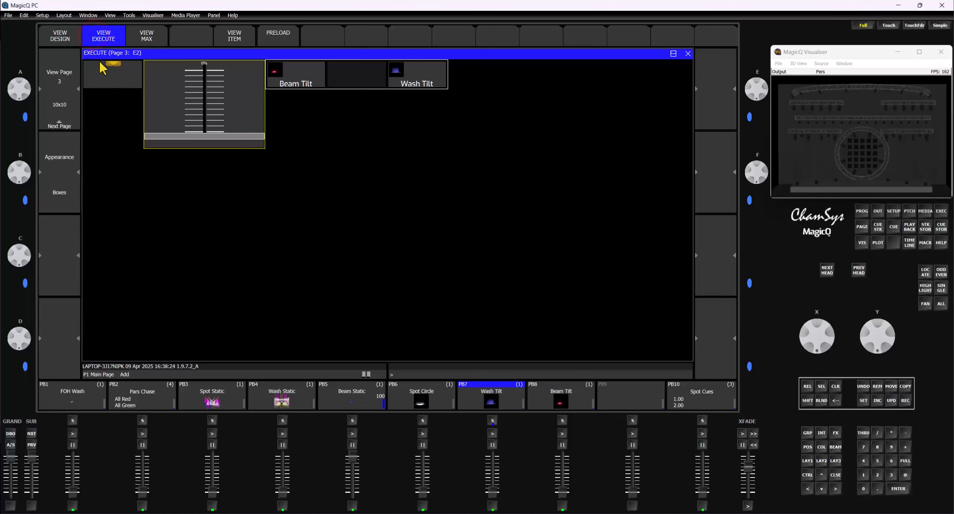
click(59, 36)
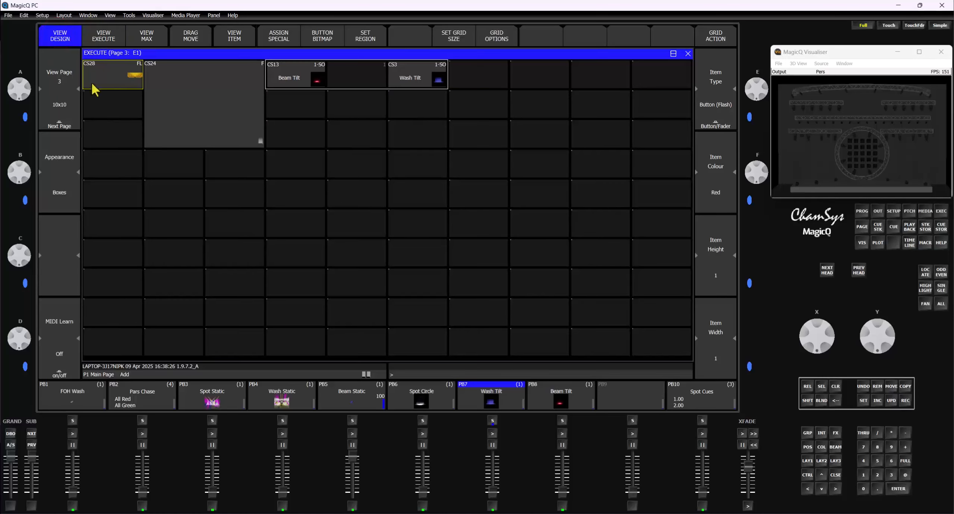
click(110, 35)
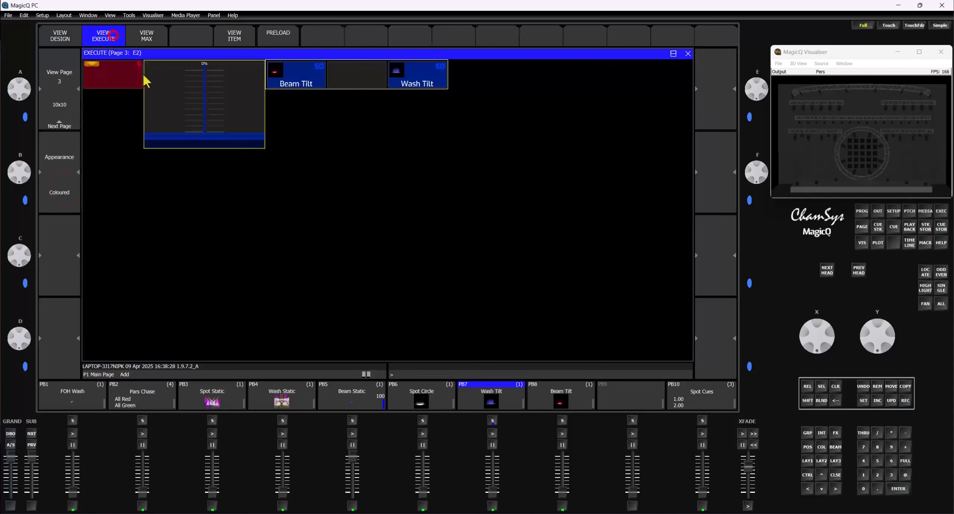
click(114, 79)
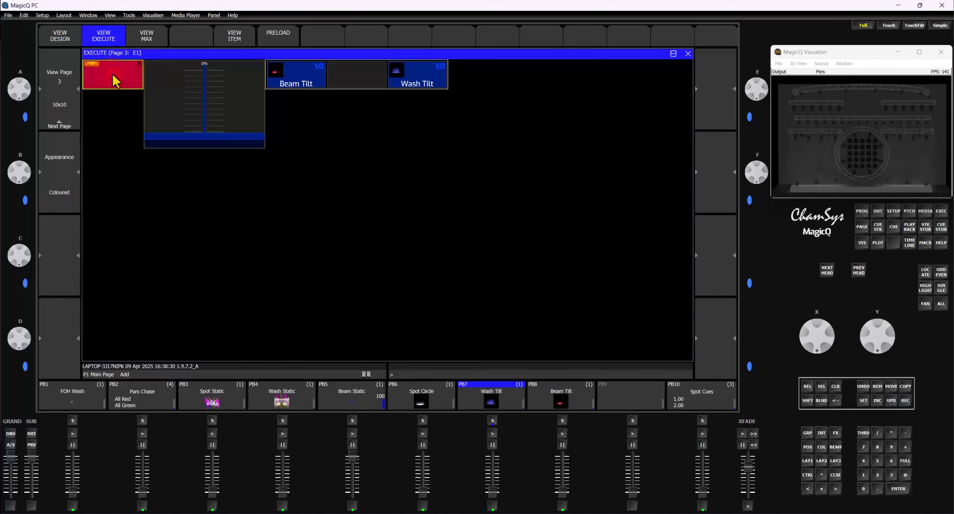
click(60, 36)
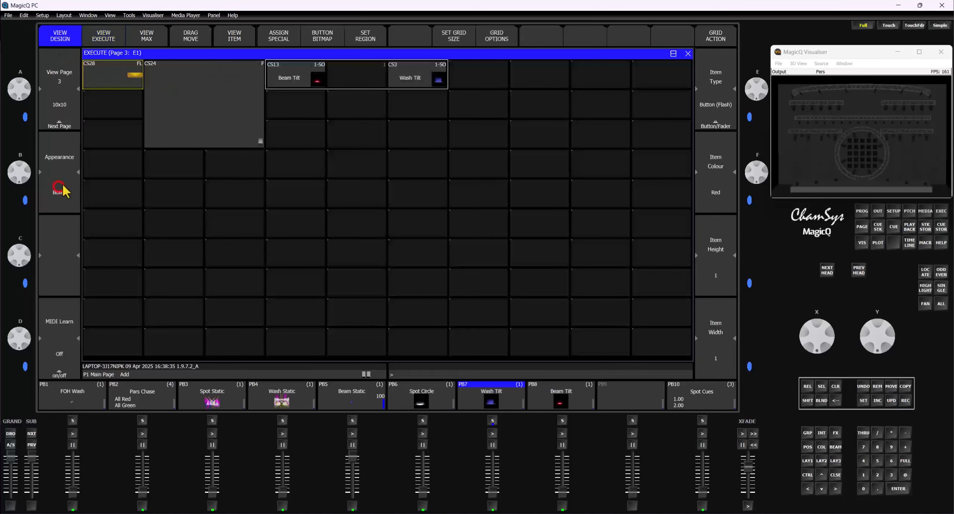
click(66, 199)
Set a ChamSys logo image from the hard drive as the background of the Execute grid.
click(731, 37)
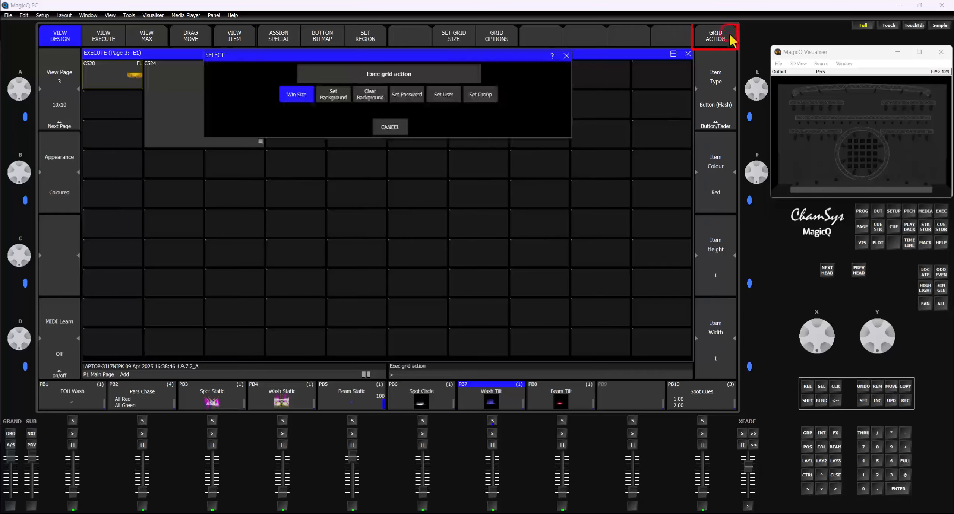
click(336, 98)
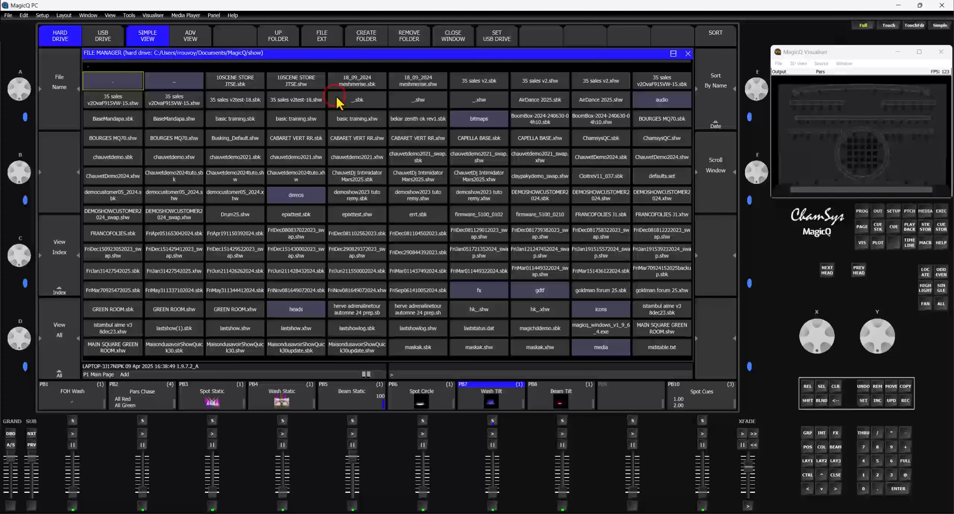
click(140, 81)
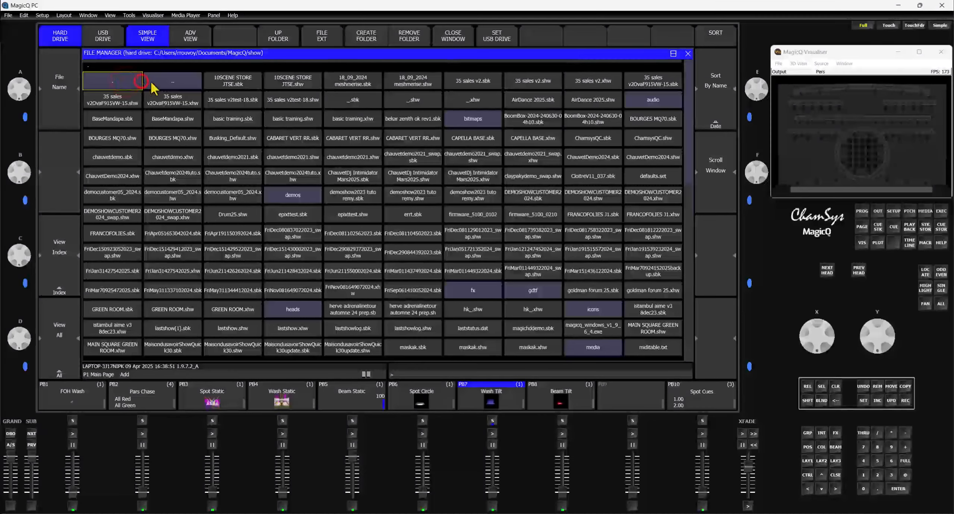
click(153, 85)
click(309, 101)
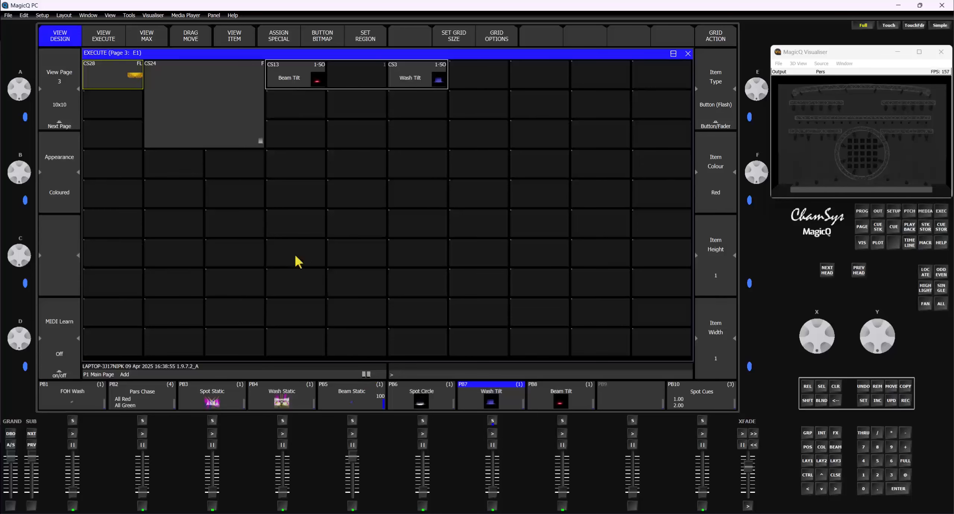
Test the page over its background in the execute view: flash CS28, raise the CS24 fader partway and activate Beam Tilt.
click(106, 37)
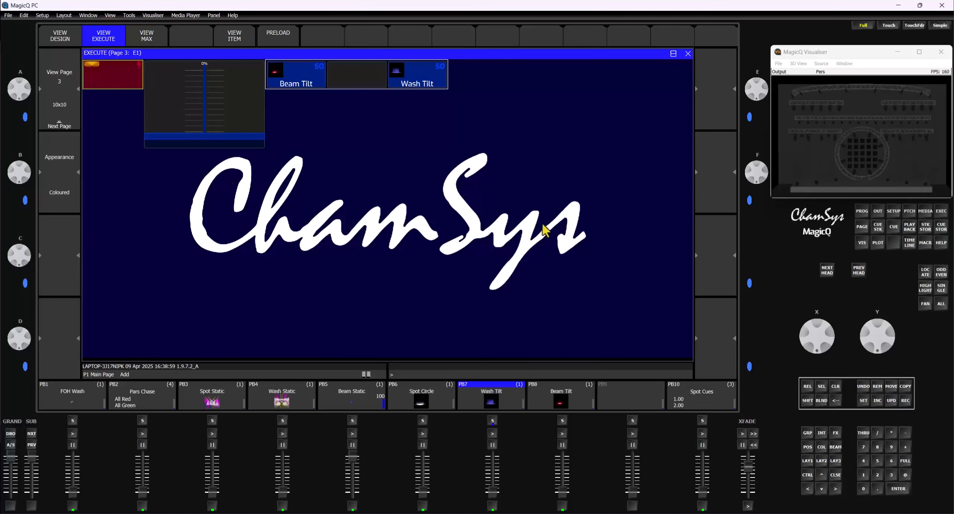
click(118, 75)
drag(225, 140, 225, 117)
click(303, 70)
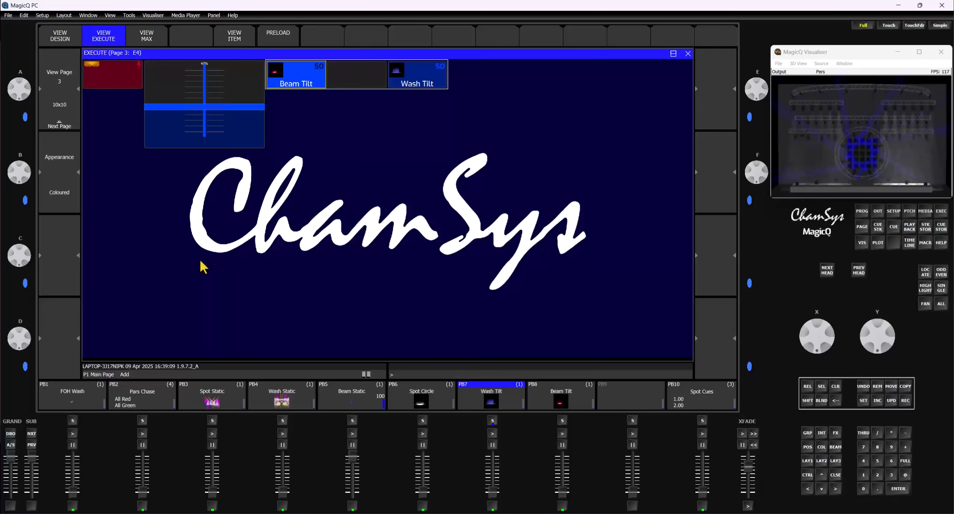
Test the CS24 fader and the CS28 flash button in the maximised view, and close that view.
click(152, 36)
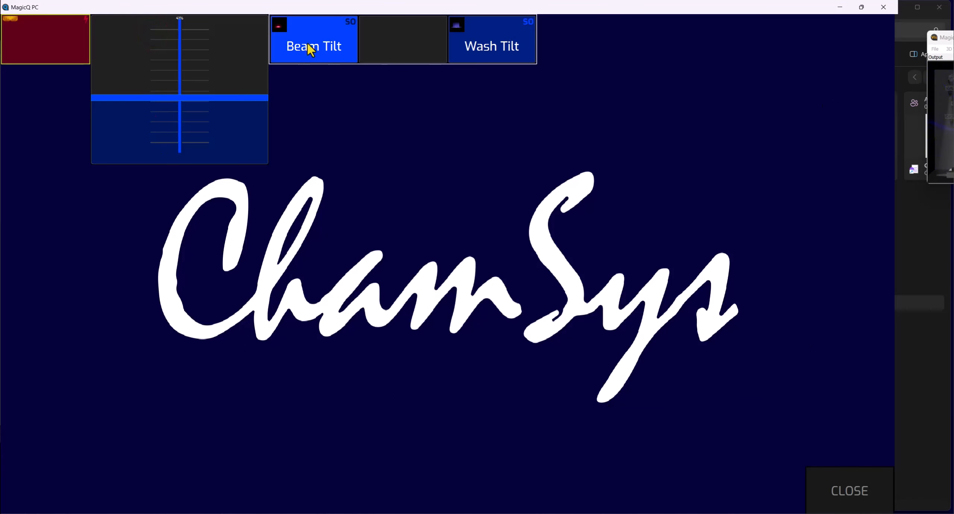
mouse_move(217, 119)
mouse_down()
mouse_move(215, 73)
mouse_move(221, 104)
mouse_up()
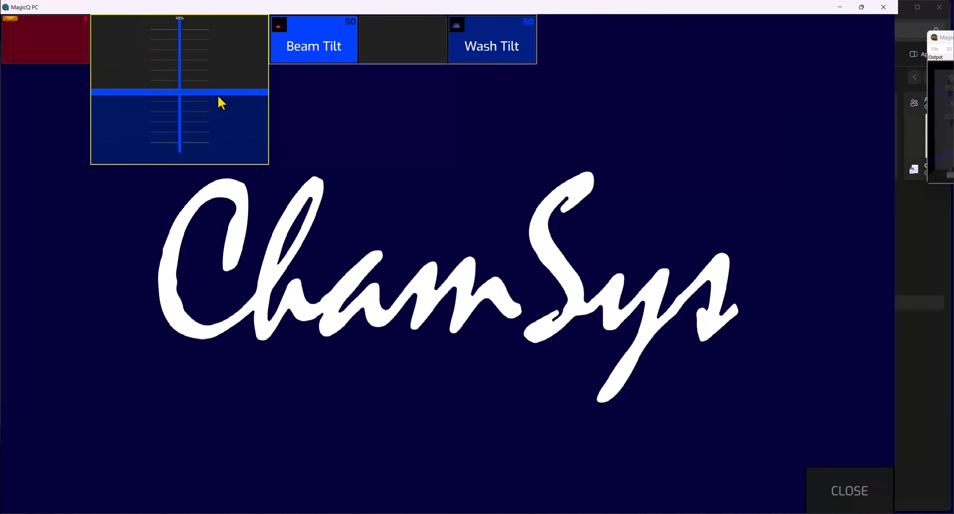
click(52, 45)
click(862, 502)
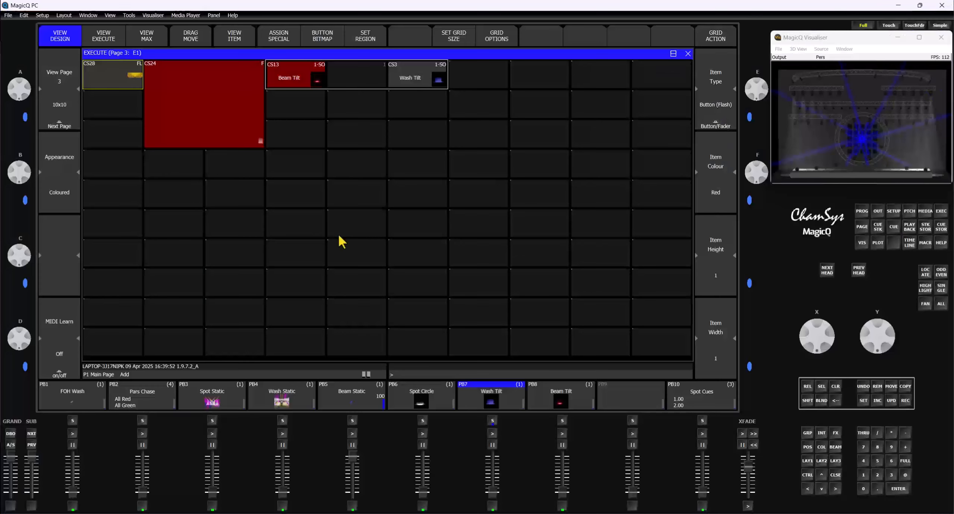